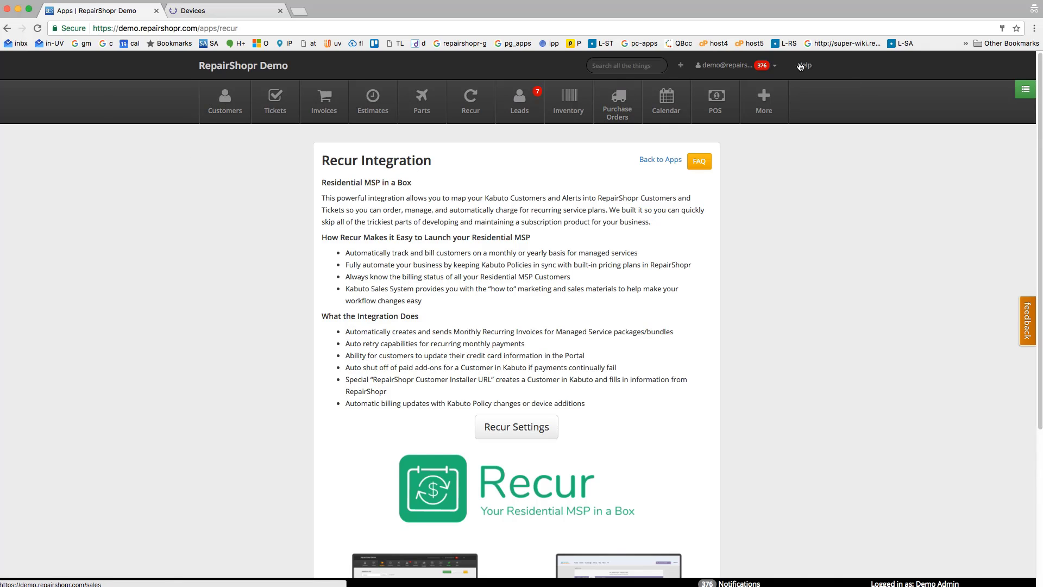
Start a new customer record and enter the customer's first and last name.
{"action": "left_click", "coordinate": [680, 65]}
{"action": "left_click", "coordinate": [656, 96]}
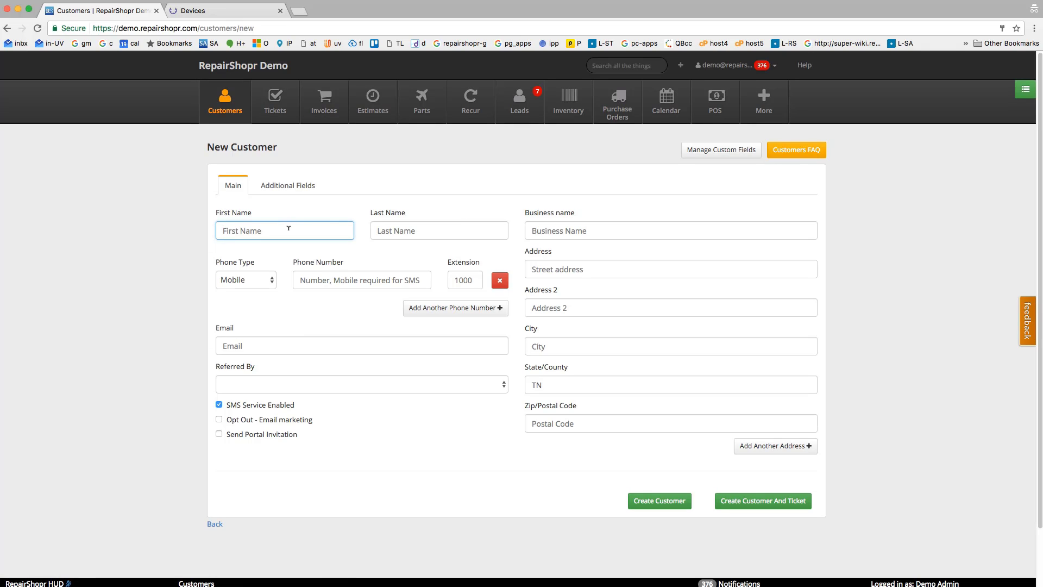
{"action": "type", "text": "New"}
{"action": "key", "text": "Tab"}
{"action": "type", "text": "Person"}
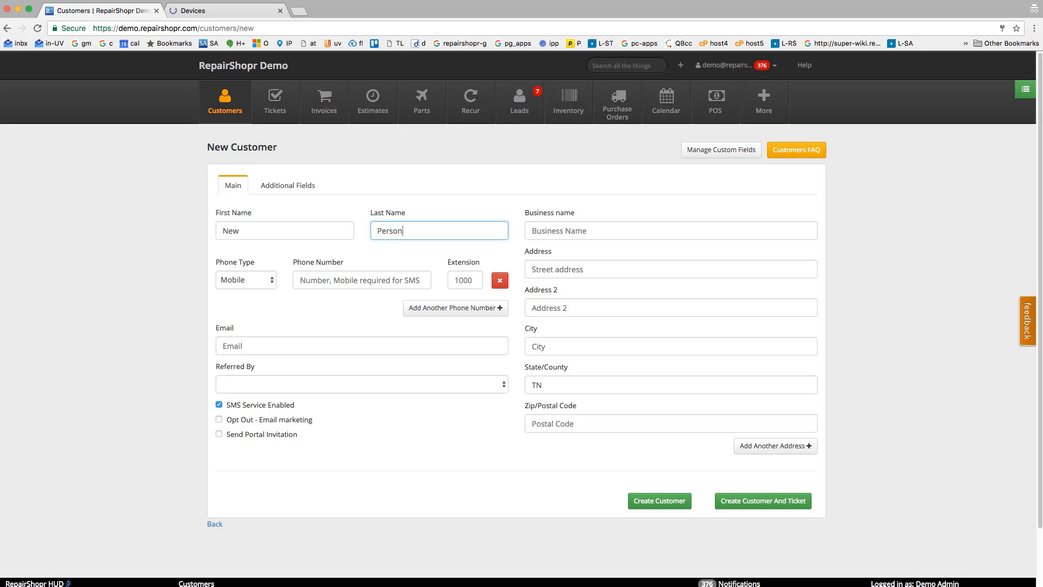
Enter the customer's mobile phone number and e-mail address, and create the customer.
{"action": "key", "text": "Tab"}
{"action": "key", "text": "Tab"}
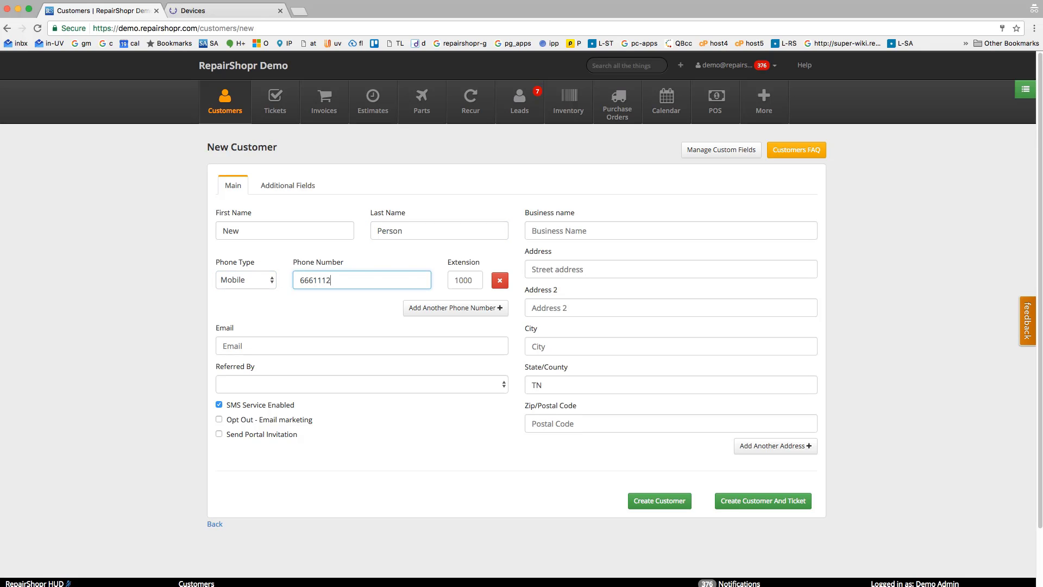
{"action": "left_click", "coordinate": [320, 347]}
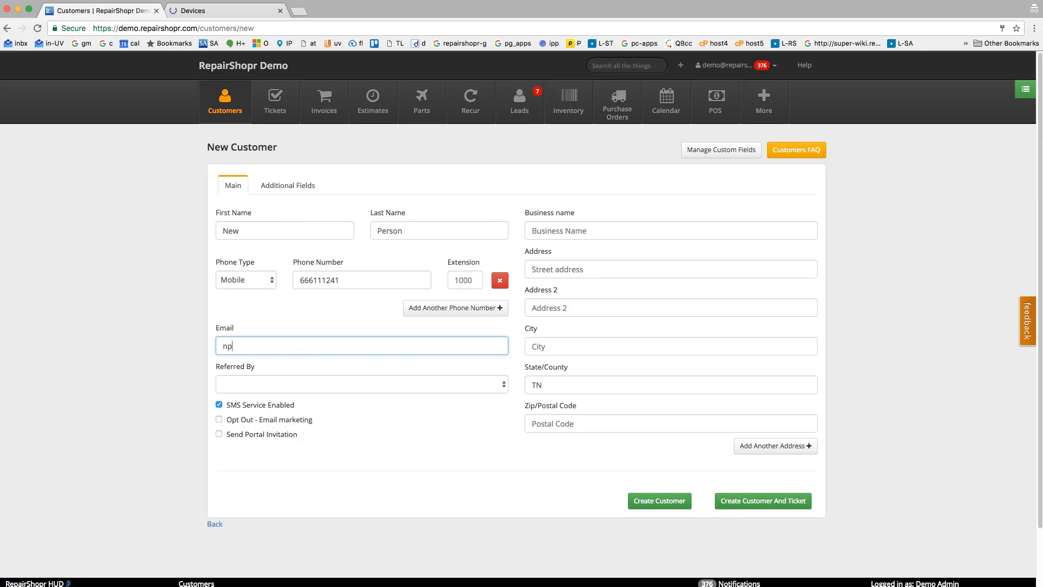
{"action": "left_click", "coordinate": [660, 504]}
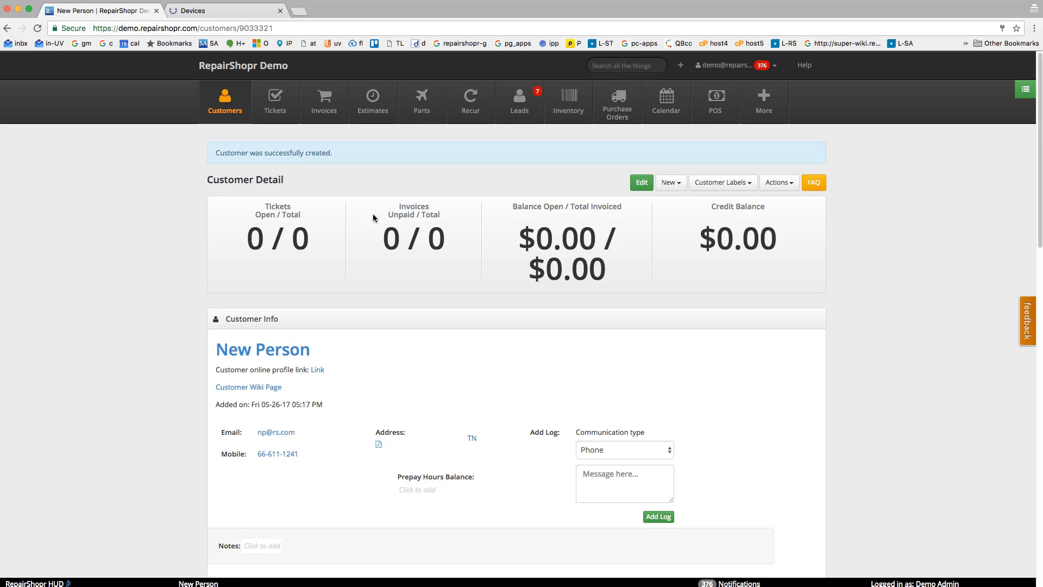
Request the customer's Kabuto installer for the Monitoring + AV package, examine the proposed file name, and cancel the download.
{"action": "left_click", "coordinate": [669, 183]}
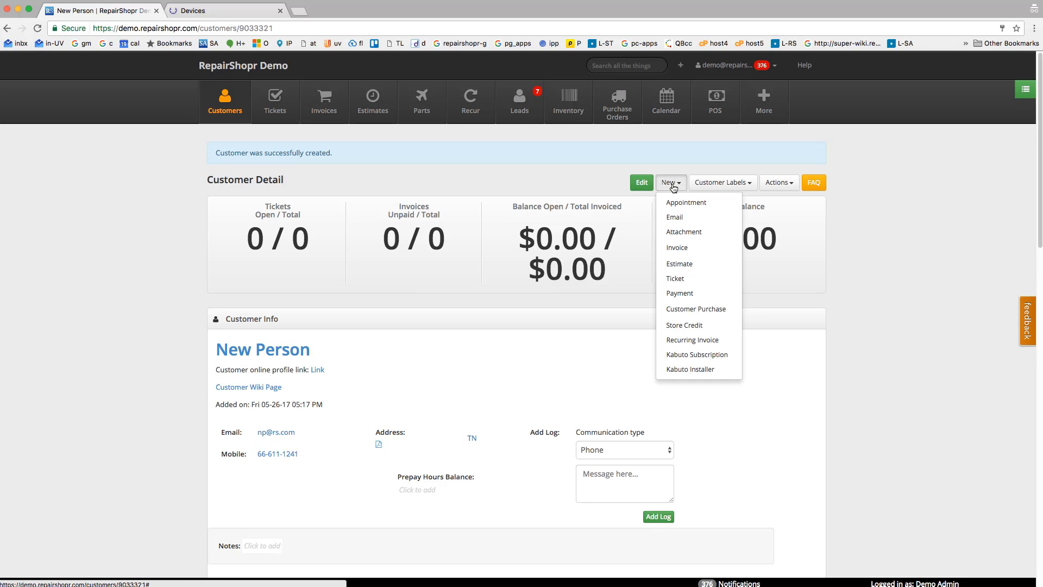
{"action": "left_click", "coordinate": [678, 370]}
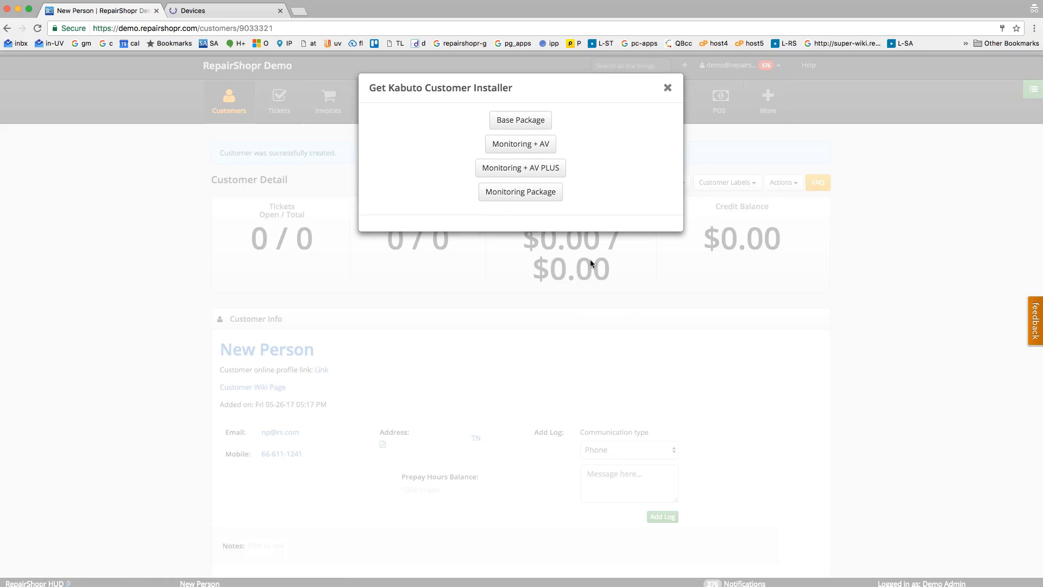
{"action": "left_click", "coordinate": [520, 144]}
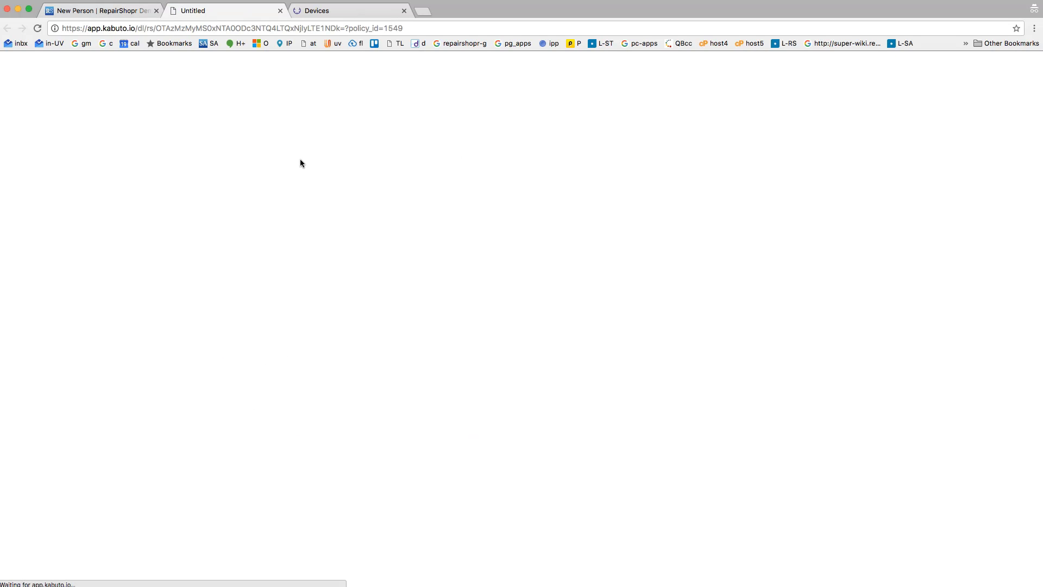
{"action": "left_click_drag", "start_coordinate": [501, 70], "coordinate": [568, 69]}
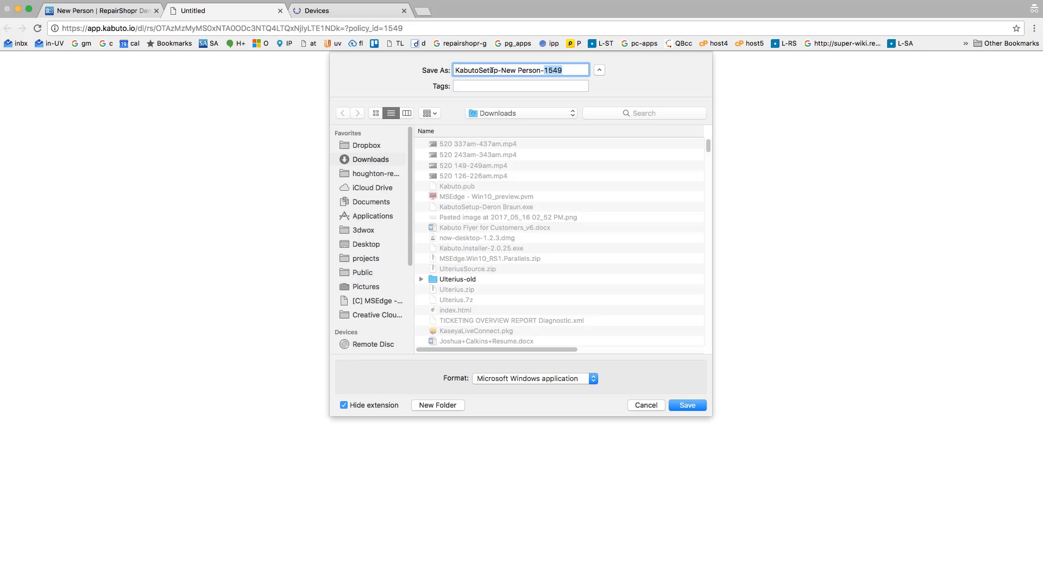
{"action": "left_click_drag", "start_coordinate": [468, 70], "coordinate": [530, 71]}
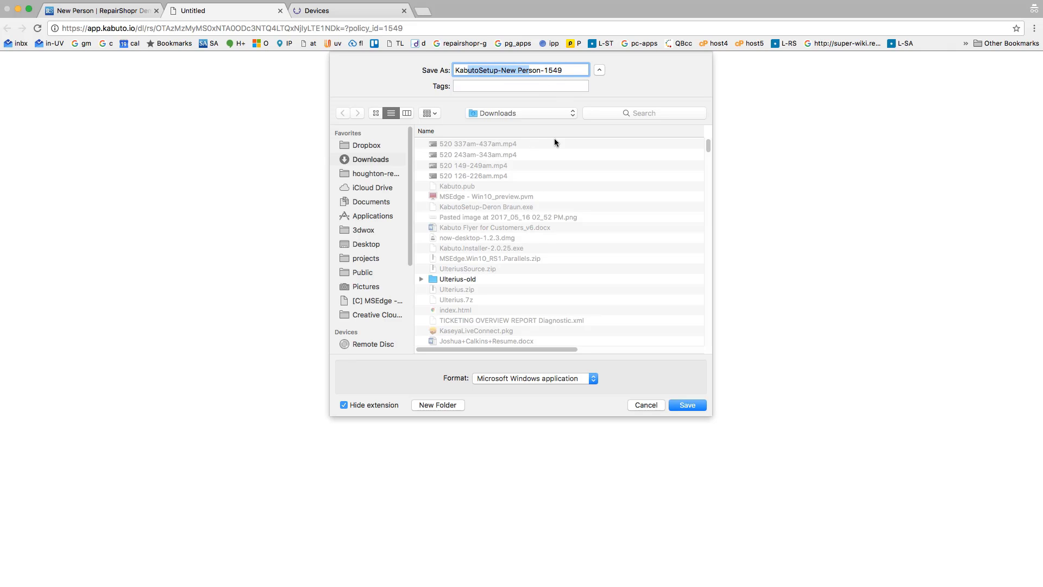
{"action": "left_click", "coordinate": [644, 405]}
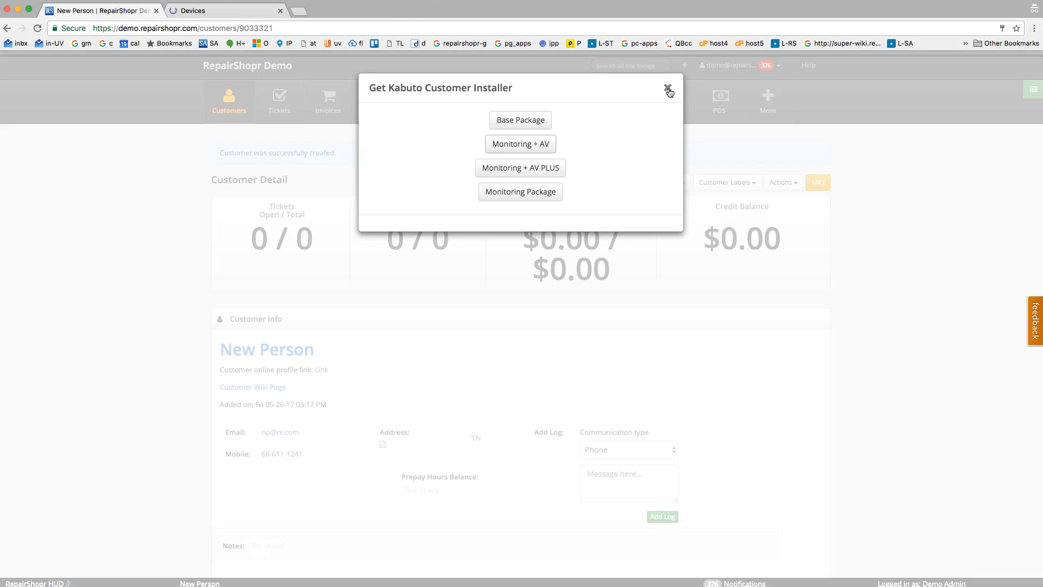
{"action": "left_click", "coordinate": [668, 89]}
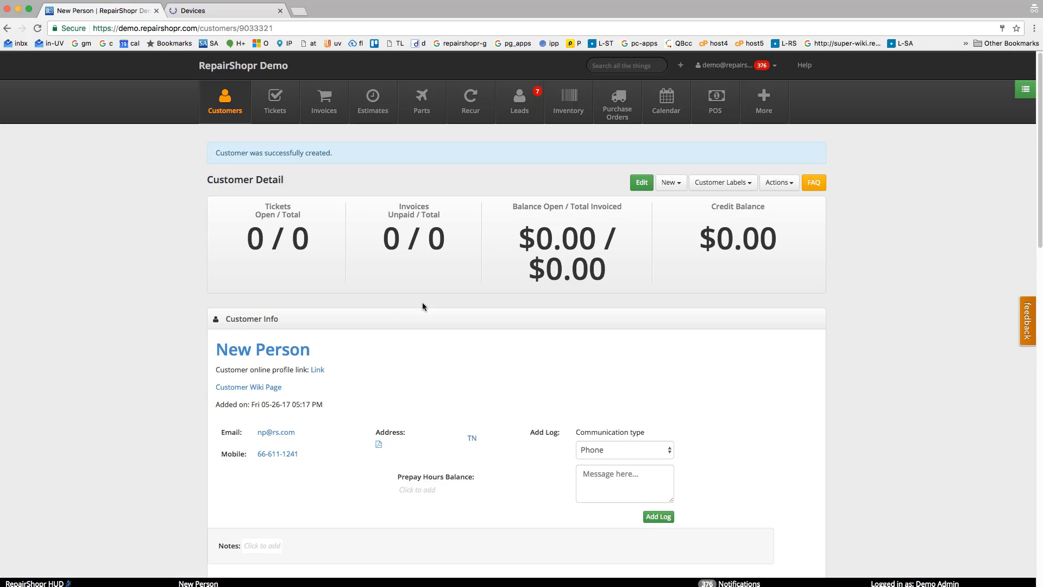
Start a new ticket for this customer titled "Remove Virus" with the issue type Virus.
{"action": "left_click", "coordinate": [671, 183]}
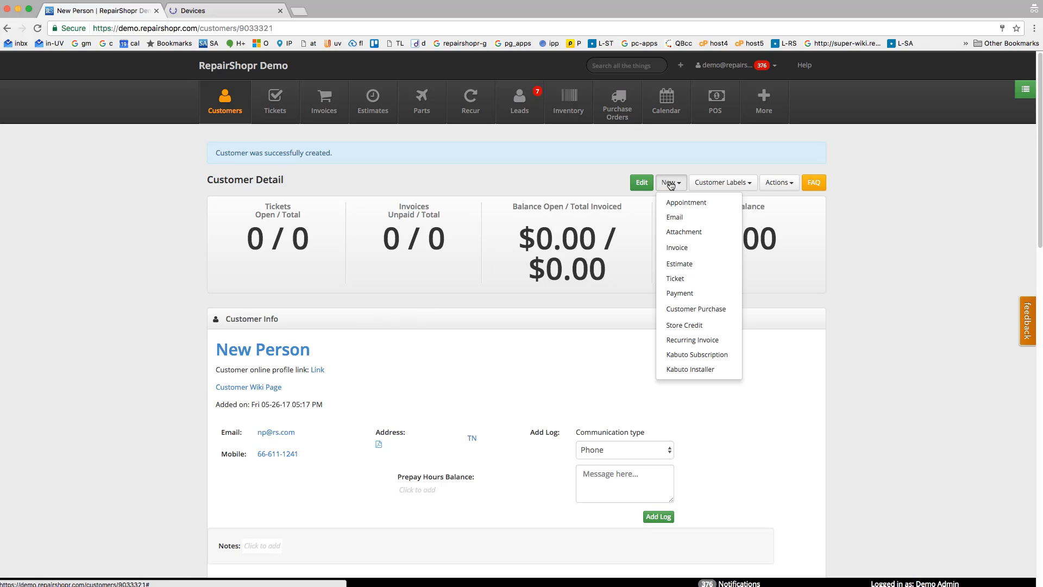
{"action": "left_click", "coordinate": [687, 278]}
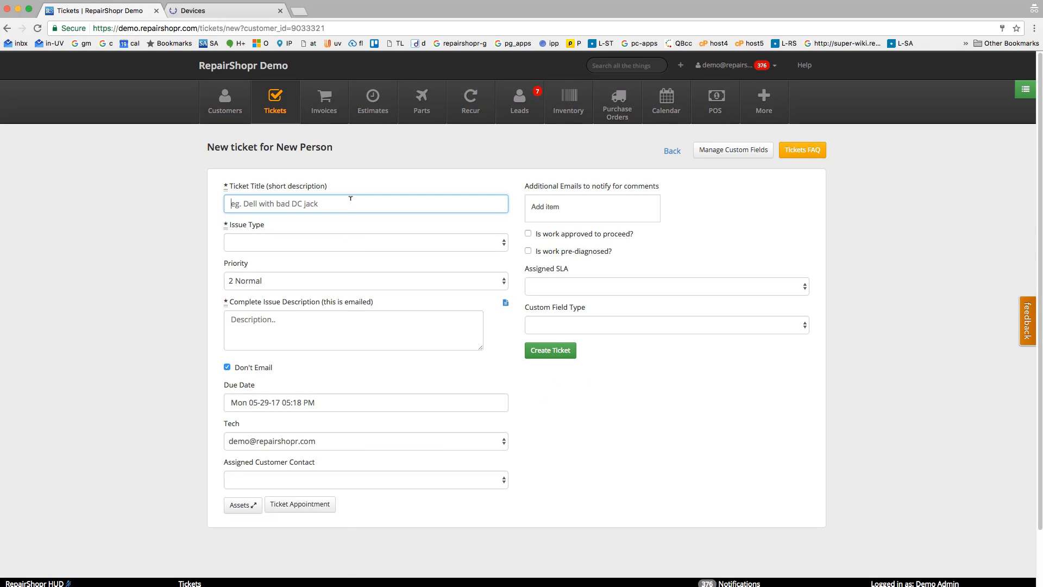
{"action": "type", "text": "Remove Virus"}
{"action": "key", "text": "Tab"}
{"action": "key", "text": "v"}
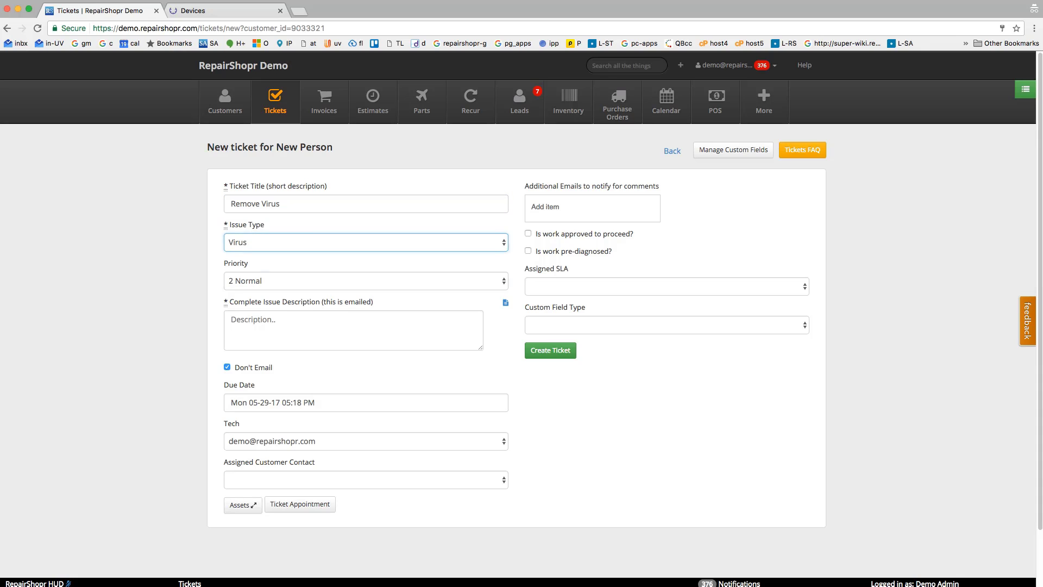
Insert the Intake canned response as the complete issue description and create the ticket.
{"action": "key", "text": "Tab"}
{"action": "key", "text": "Tab"}
{"action": "left_click", "coordinate": [506, 302]}
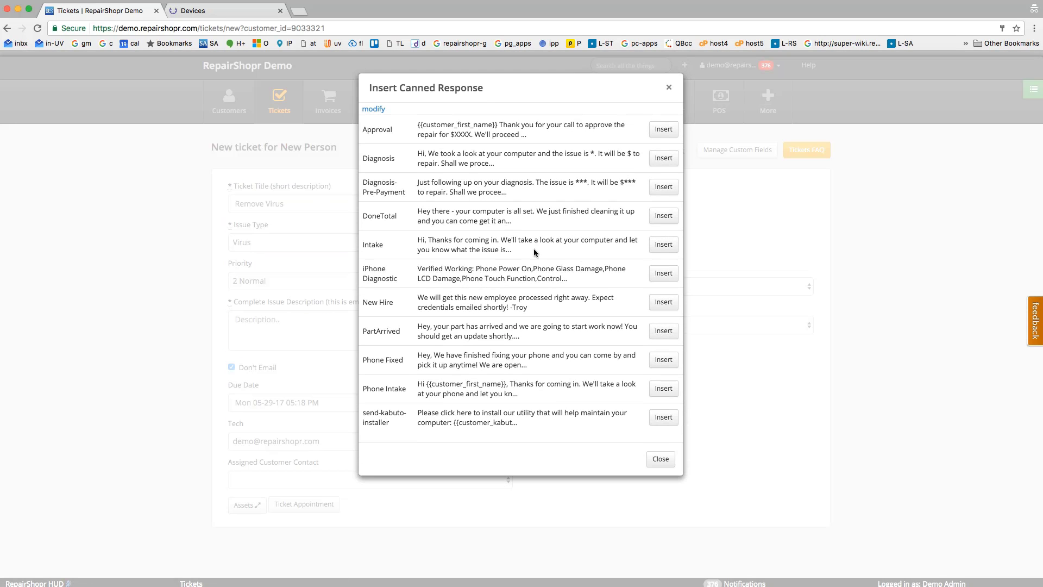
{"action": "left_click", "coordinate": [664, 244]}
{"action": "left_click", "coordinate": [555, 351]}
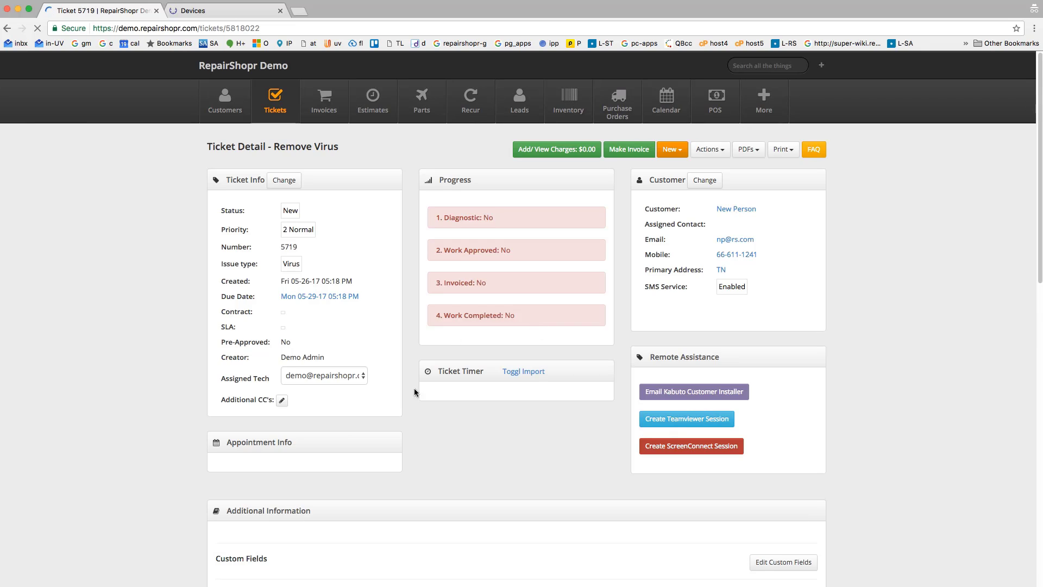
Open the Kabuto customer mapping from the ticket's installer e-mail option, refresh the mapping list, and return to the ticket.
{"action": "scroll", "coordinate": [514, 447], "scroll_direction": "down", "scroll_amount": 2}
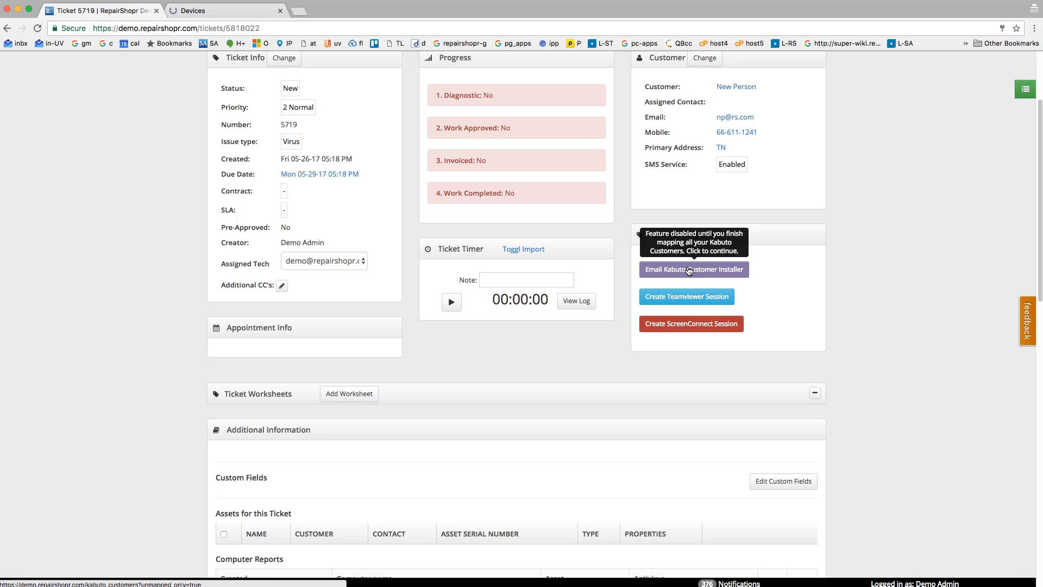
{"action": "left_click", "coordinate": [688, 270]}
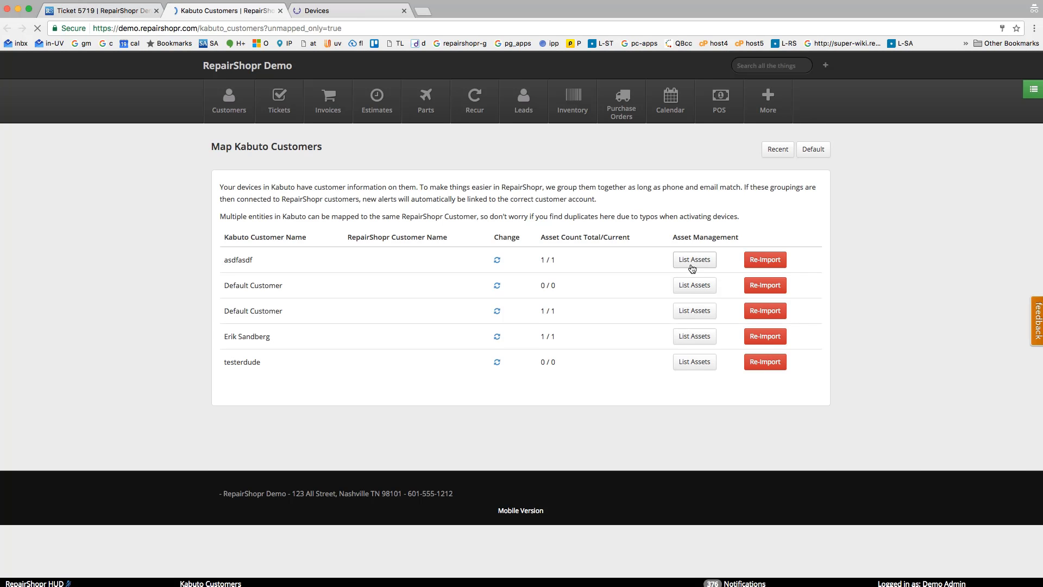
{"action": "left_click", "coordinate": [121, 12]}
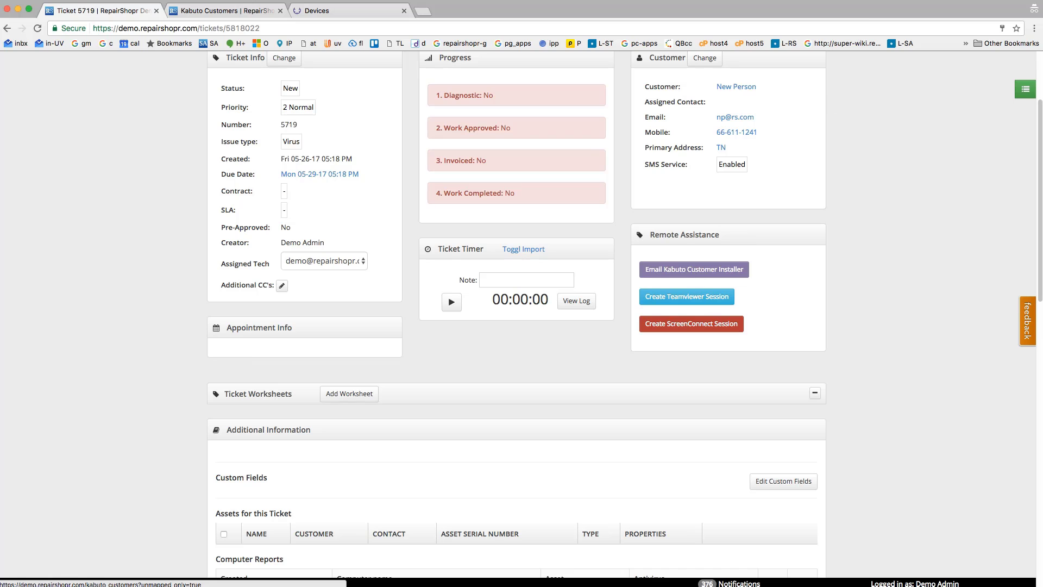
{"action": "left_click", "coordinate": [830, 1]}
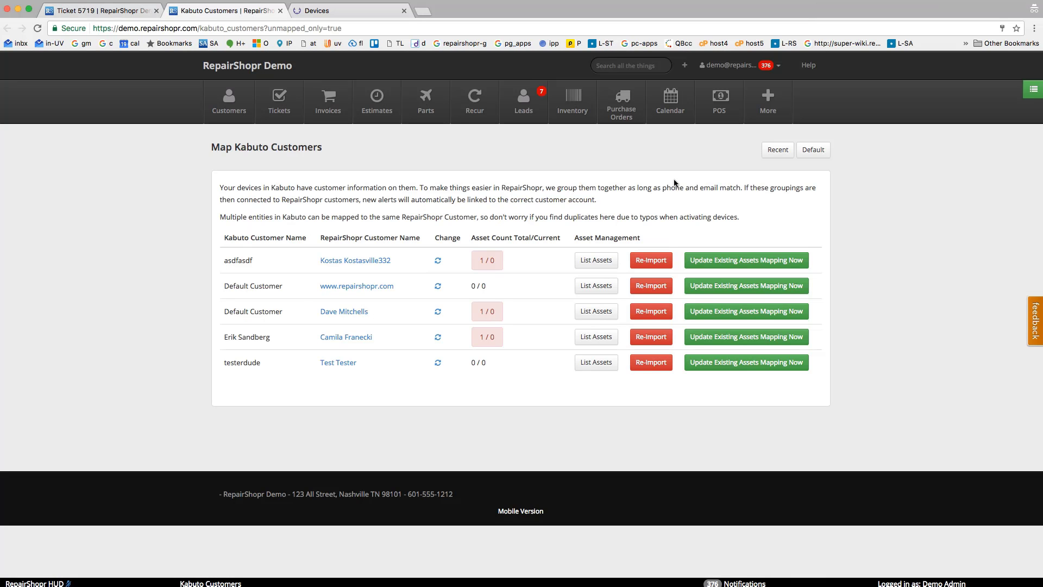
{"action": "key", "text": "super+r"}
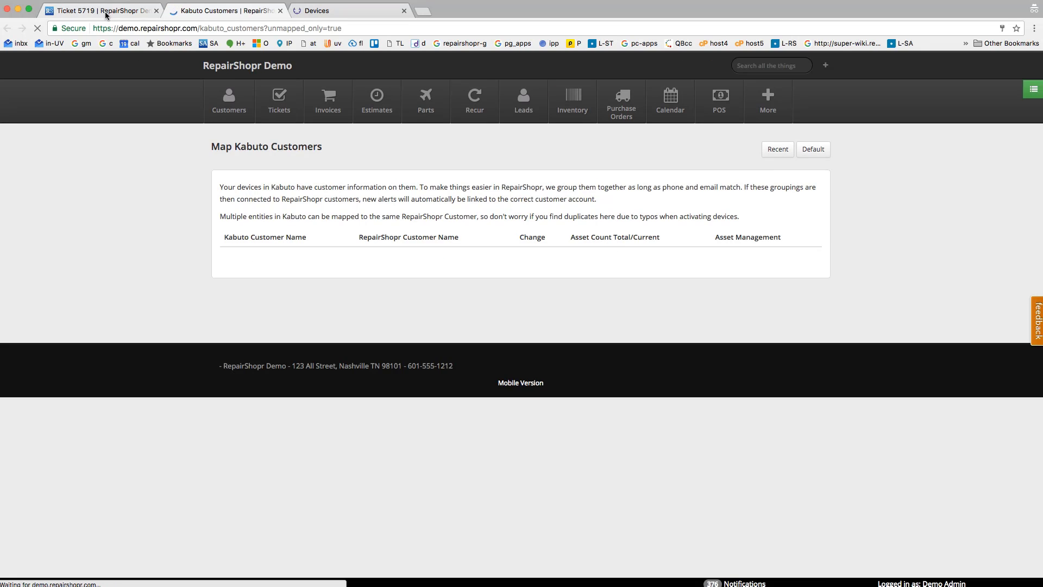
{"action": "left_click", "coordinate": [103, 11]}
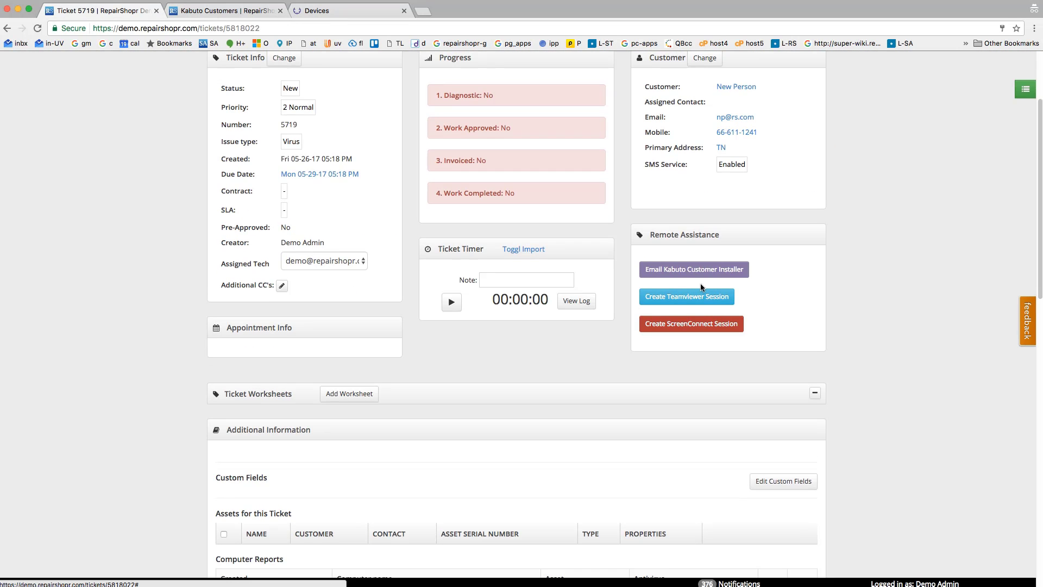
Prepare a ticket comment with the Kabuto customer installer link, allow it to be e-mailed, and send the ticket update.
{"action": "left_click", "coordinate": [700, 269]}
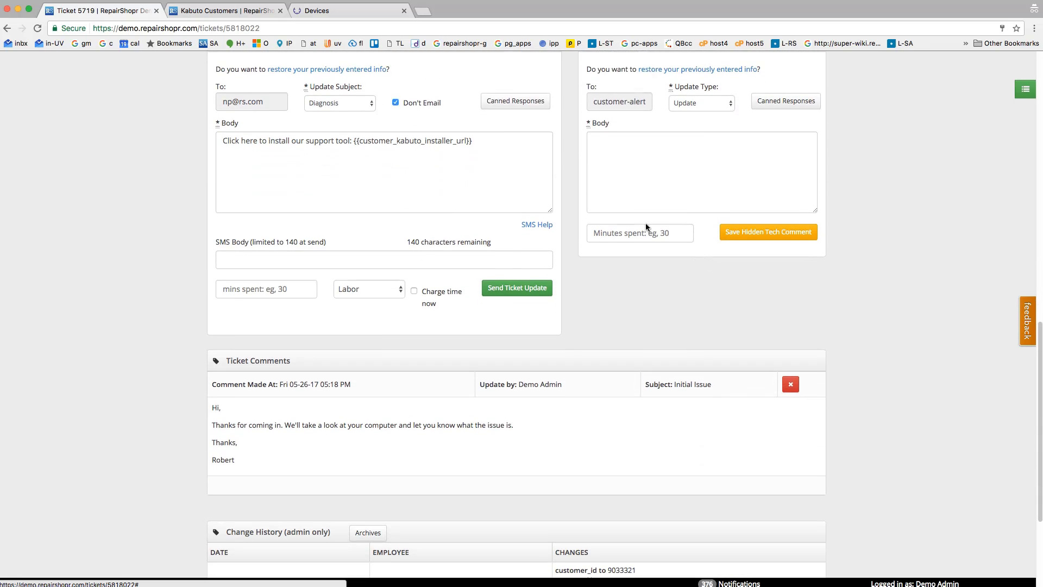
{"action": "left_click", "coordinate": [623, 105]}
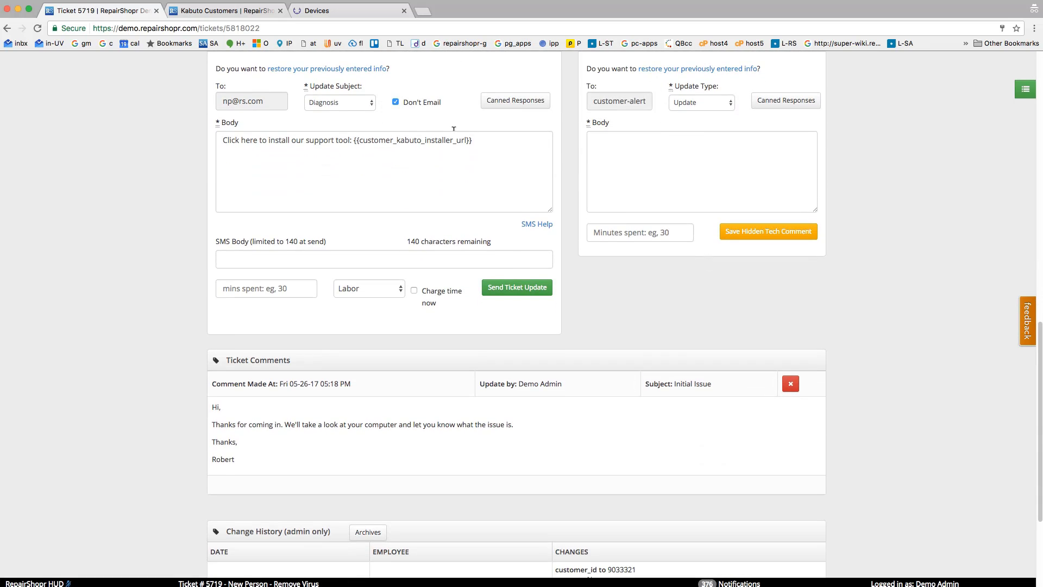
{"action": "left_click", "coordinate": [304, 160]}
{"action": "scroll", "coordinate": [407, 154], "scroll_direction": "up", "scroll_amount": 5}
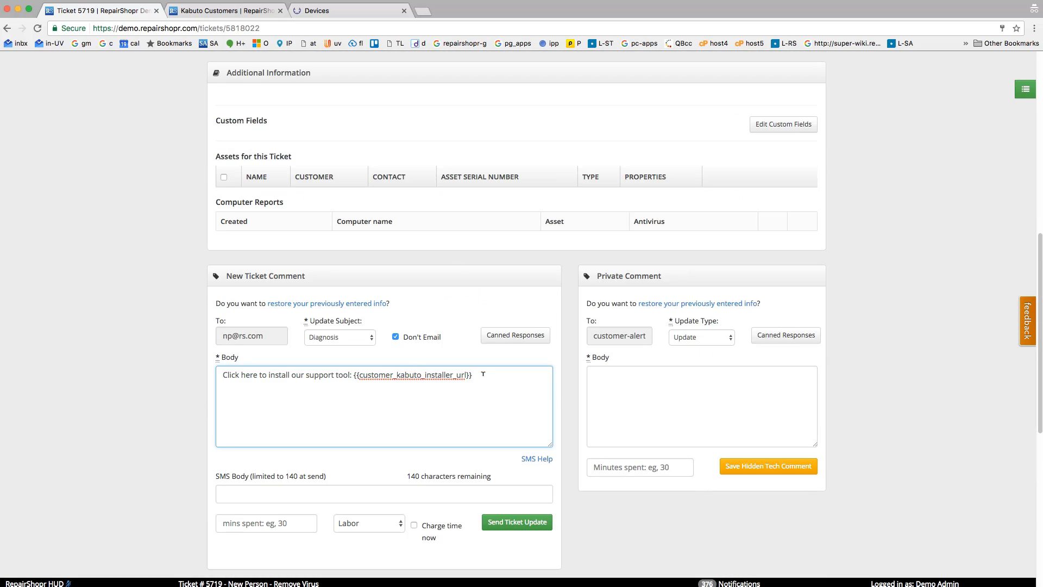
{"action": "left_click_drag", "start_coordinate": [473, 375], "coordinate": [373, 375]}
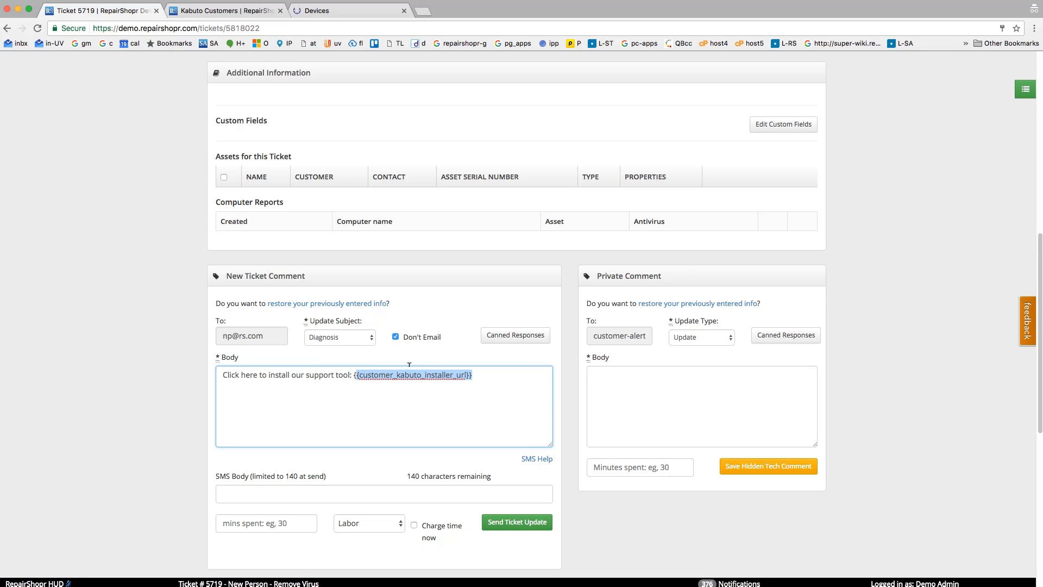
{"action": "left_click", "coordinate": [396, 337]}
{"action": "left_click", "coordinate": [512, 526]}
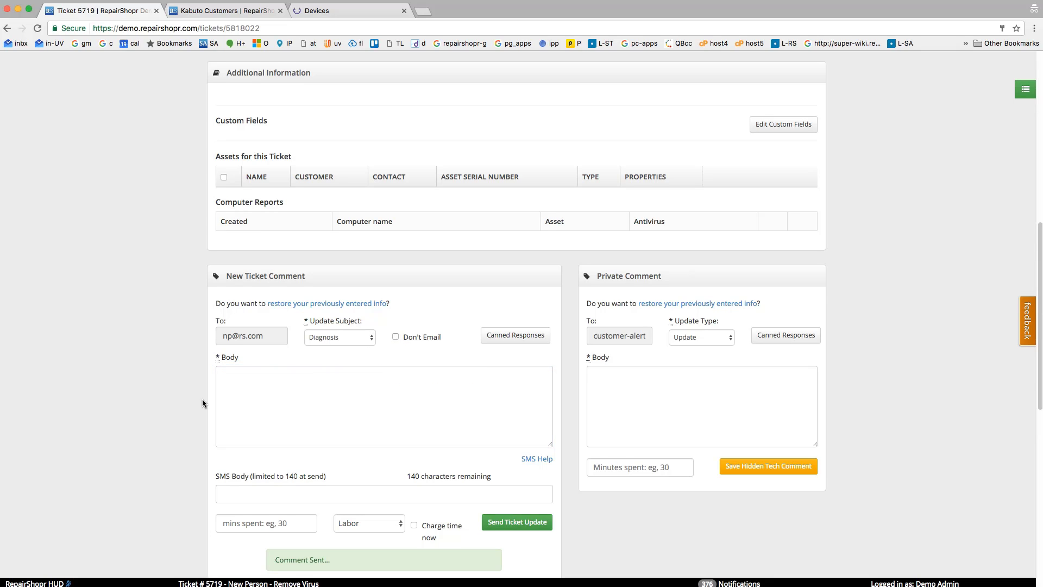
Check the sent Diagnosis comment and its installer link in the ticket comments.
{"action": "scroll", "coordinate": [193, 398], "scroll_direction": "down", "scroll_amount": 8}
{"action": "scroll", "coordinate": [183, 401], "scroll_direction": "down", "scroll_amount": 1}
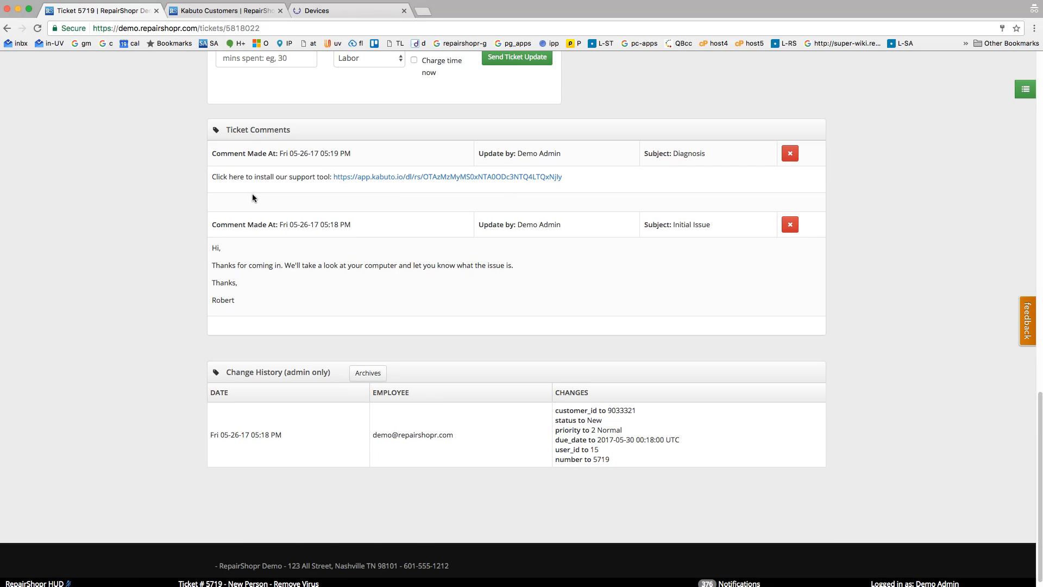
{"action": "scroll", "coordinate": [269, 212], "scroll_direction": "up", "scroll_amount": 2}
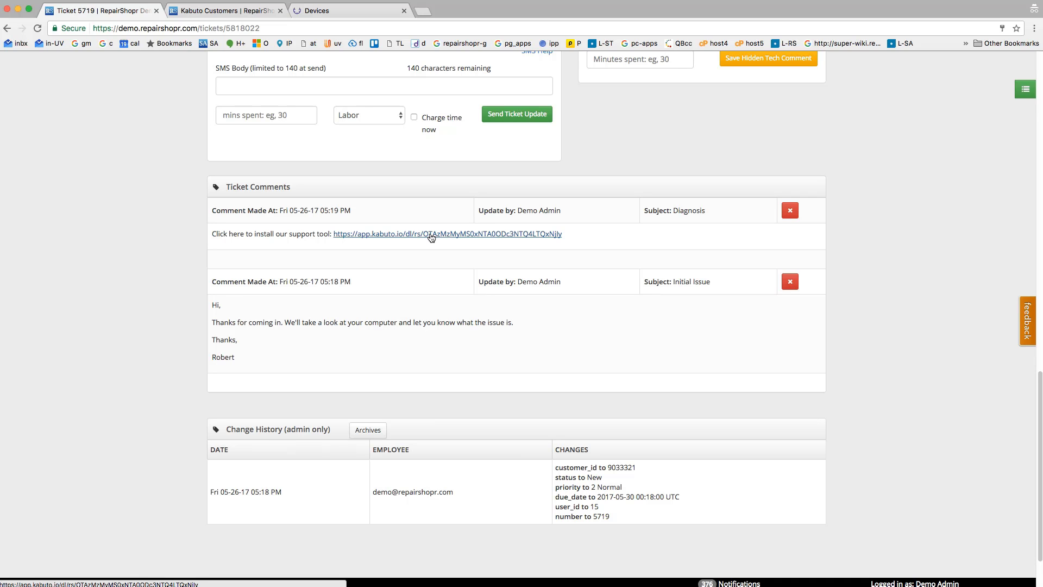
{"action": "scroll", "coordinate": [431, 238], "scroll_direction": "up", "scroll_amount": 4}
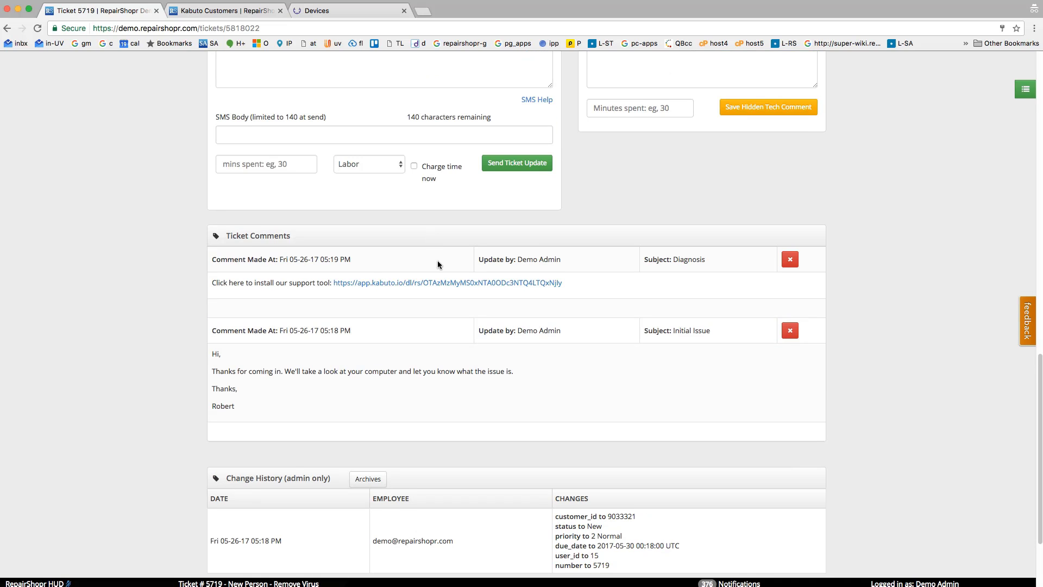
{"action": "scroll", "coordinate": [439, 265], "scroll_direction": "up", "scroll_amount": 5}
{"action": "scroll", "coordinate": [454, 207], "scroll_direction": "up", "scroll_amount": 7}
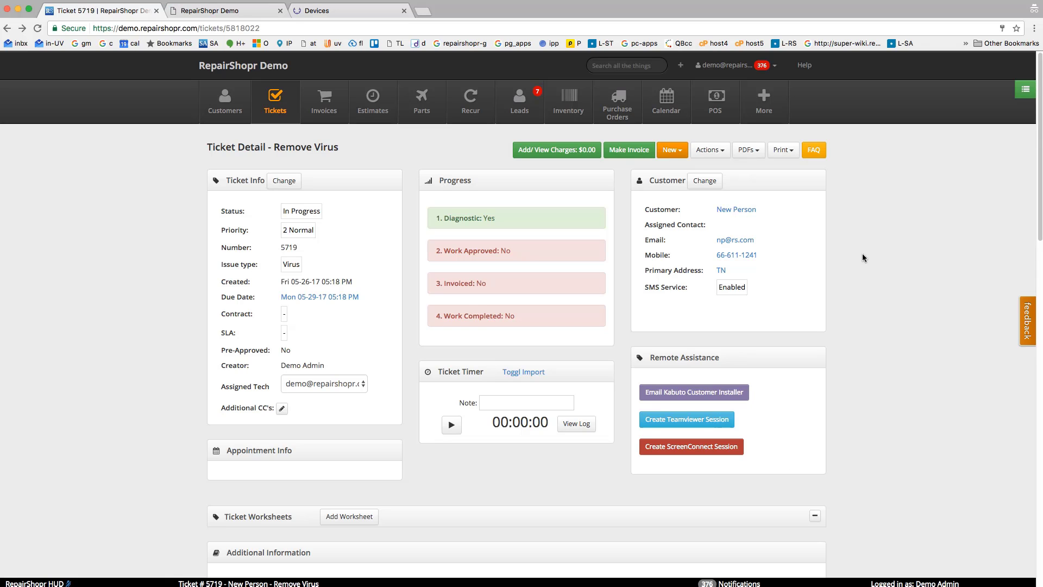
Open the customer's online profile from the customer record and examine its Subscribe Now - Proactive Management & Monitoring section.
{"action": "left_click", "coordinate": [734, 215]}
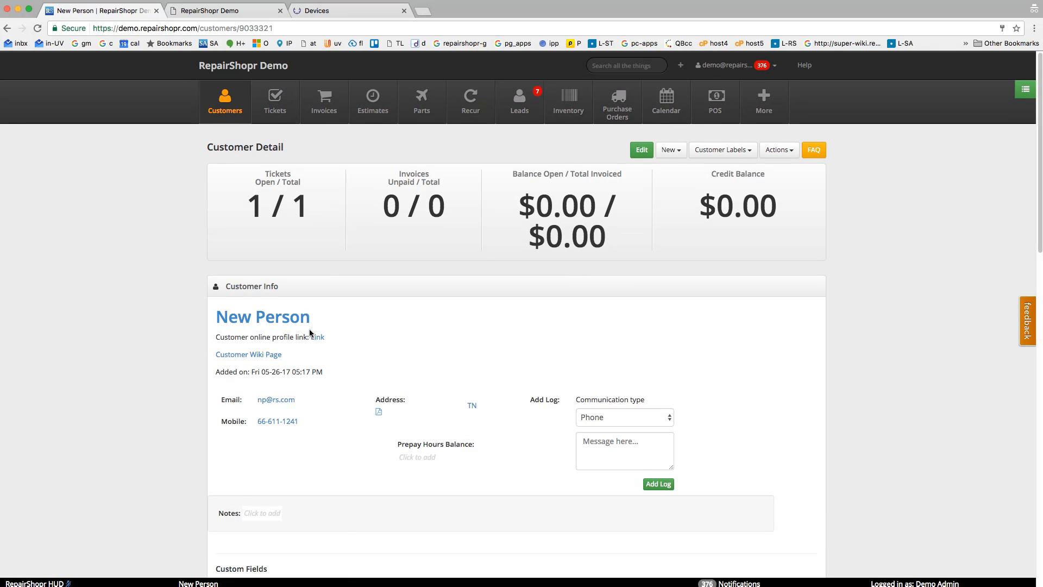
{"action": "left_click", "coordinate": [316, 337]}
{"action": "left_click", "coordinate": [245, 16]}
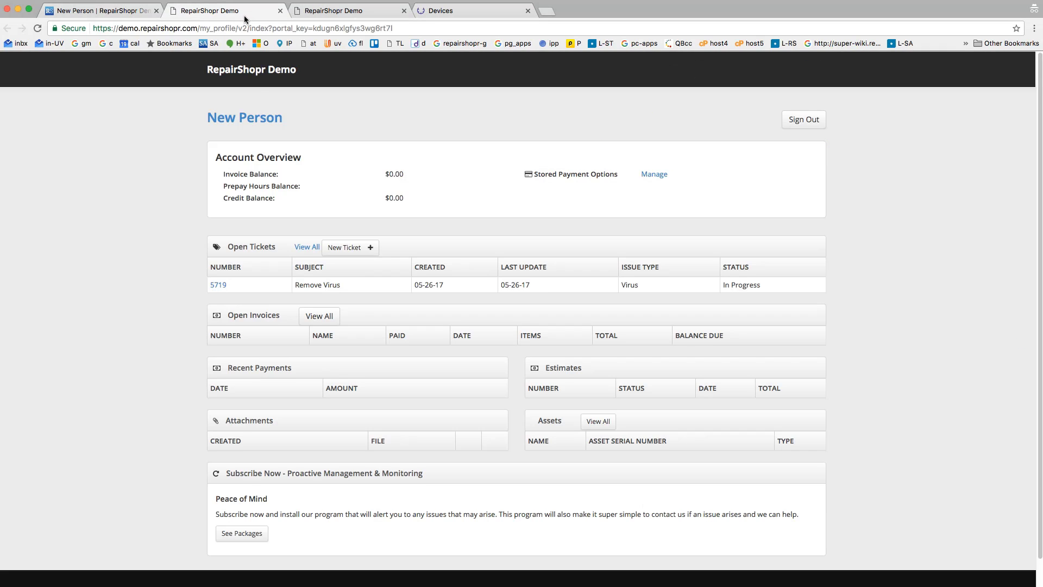
{"action": "scroll", "coordinate": [194, 363], "scroll_direction": "down", "scroll_amount": 2}
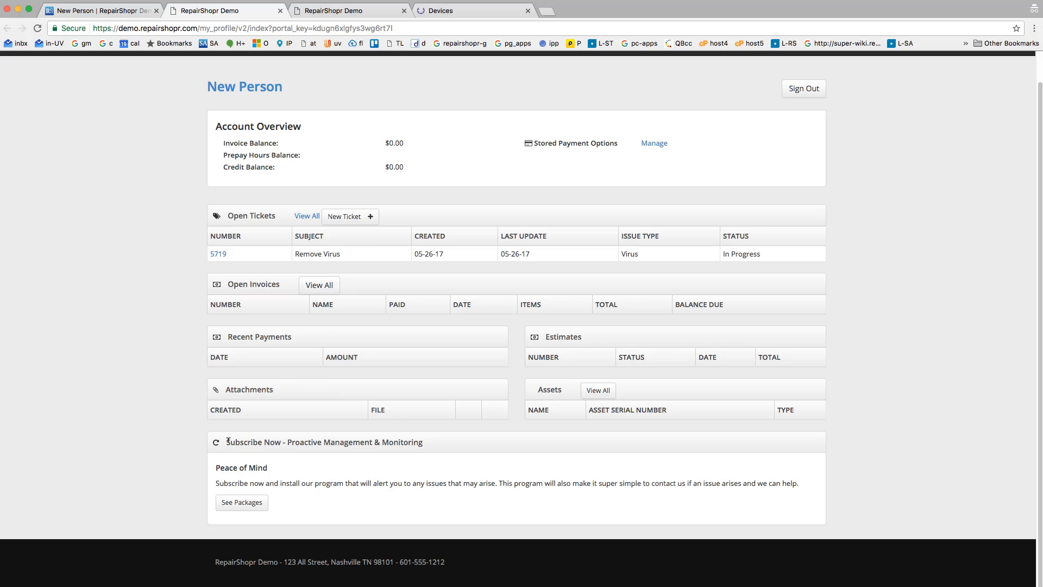
View the Proactive Monitoring & Management packages in the customer's online profile, then return to the customer record and close the finished tabs.
{"action": "left_click", "coordinate": [241, 495]}
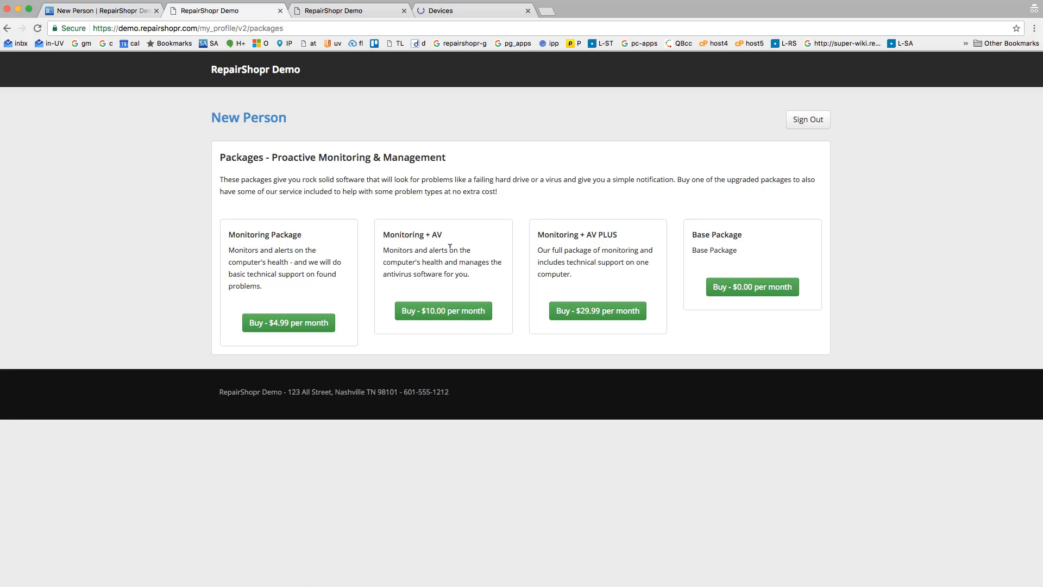
{"action": "left_click", "coordinate": [119, 15]}
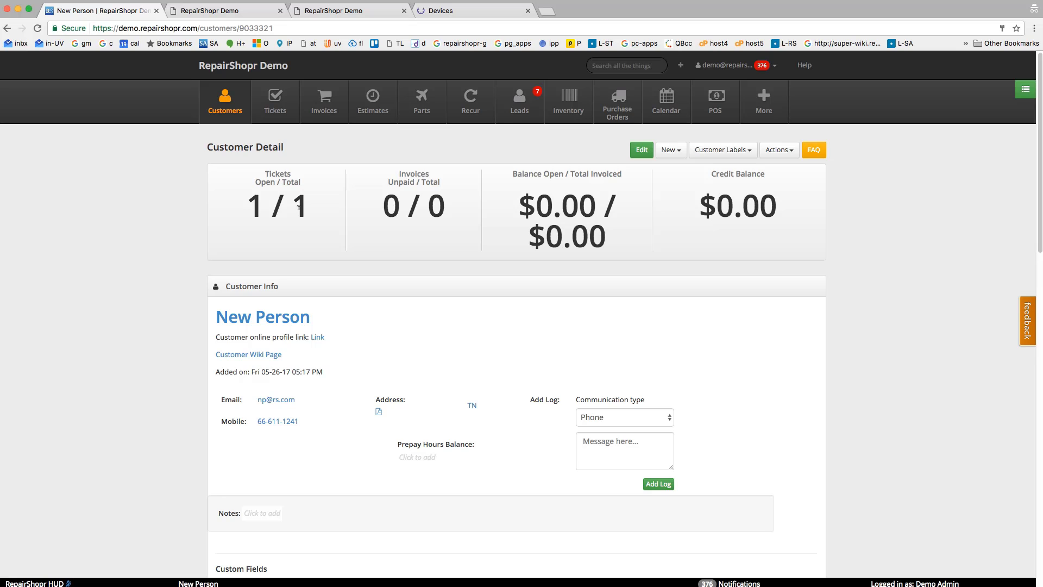
{"action": "key", "text": "super+w"}
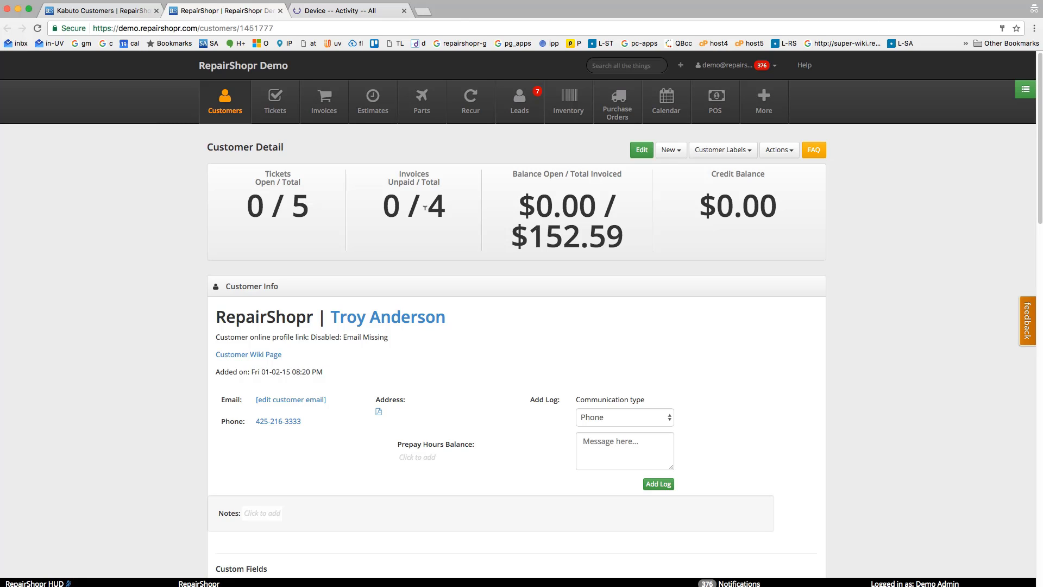
Switch to Kabuto and open the device list of the RepairShopr customer.
{"action": "left_click", "coordinate": [367, 13]}
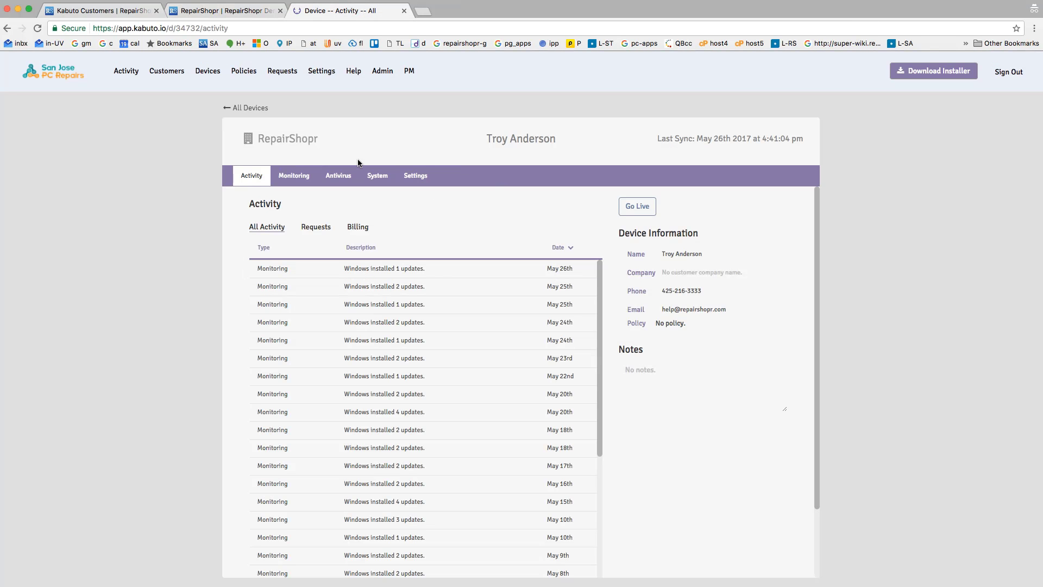
{"action": "left_click", "coordinate": [244, 10]}
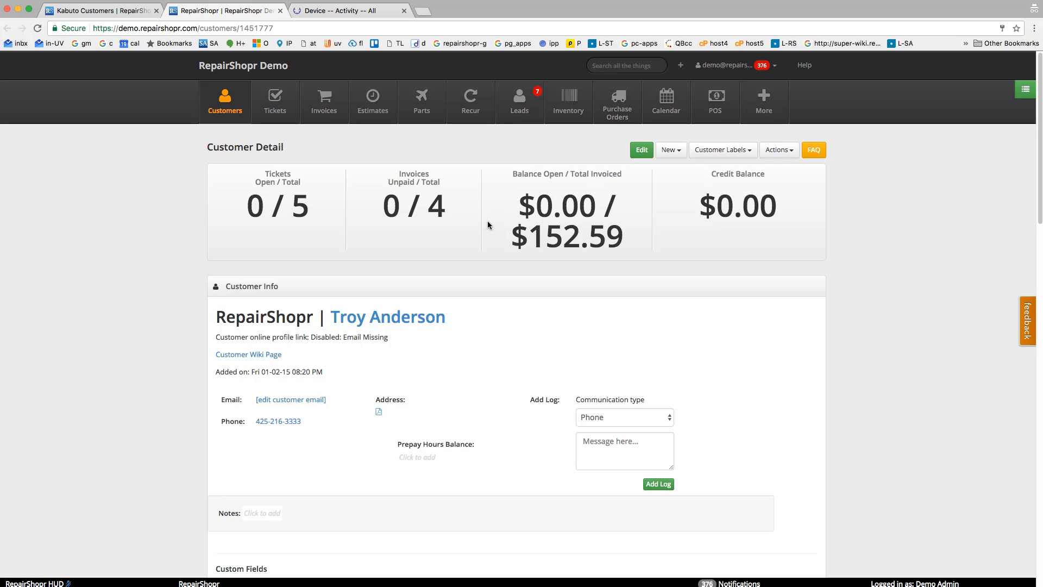
{"action": "left_click", "coordinate": [375, 12]}
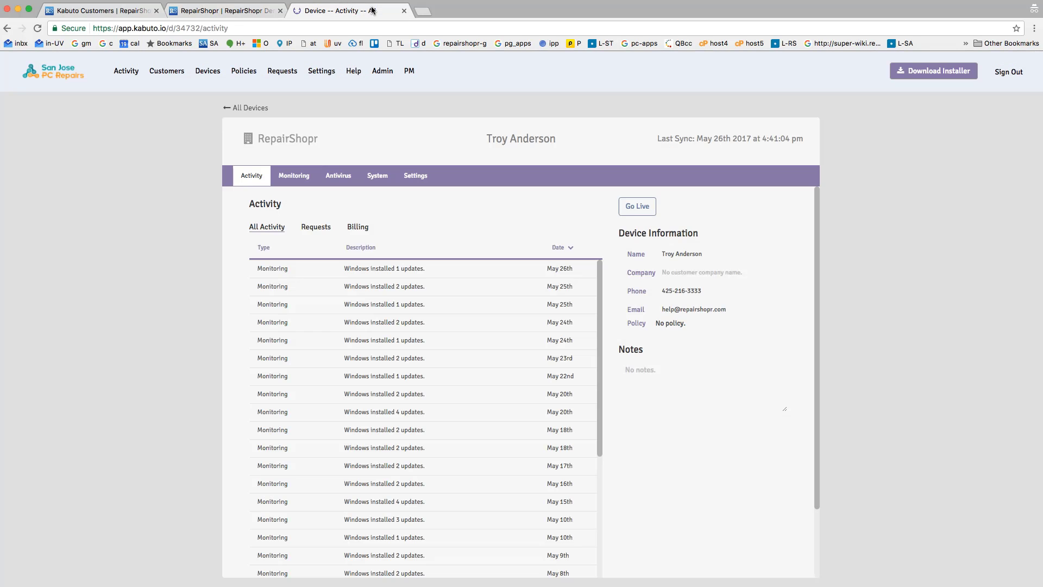
{"action": "left_click", "coordinate": [277, 140]}
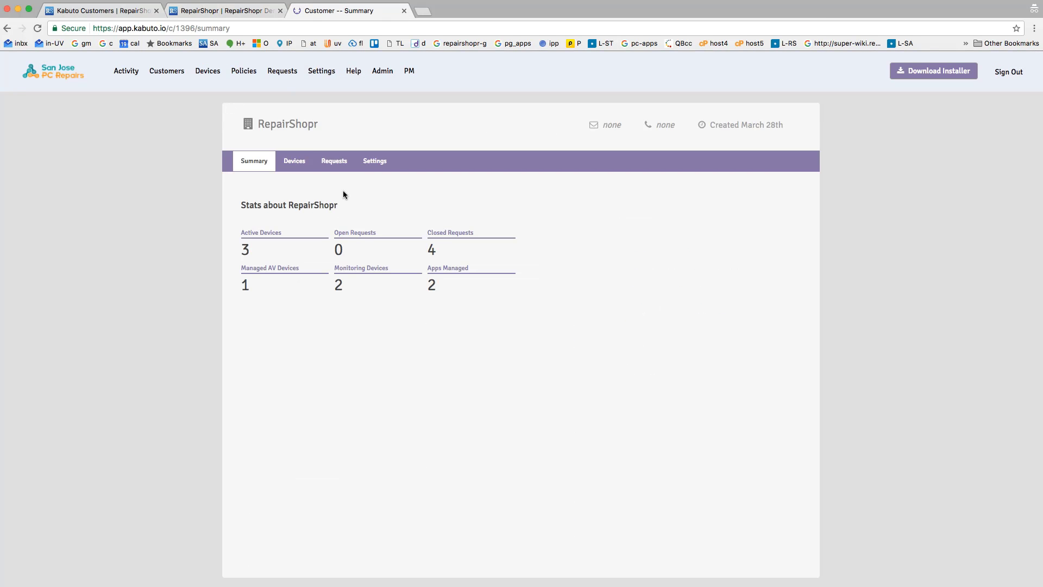
{"action": "left_click", "coordinate": [294, 163]}
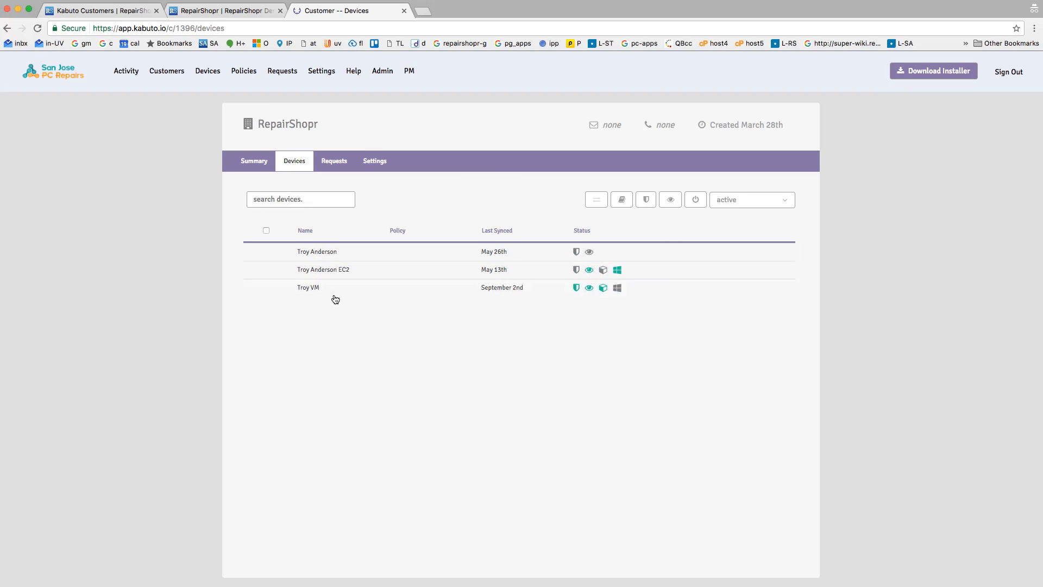
Apply the Monitoring + AV PLUS policy to all of the RepairShopr customer's devices.
{"action": "left_click", "coordinate": [267, 231]}
{"action": "left_click", "coordinate": [646, 200]}
{"action": "left_click", "coordinate": [622, 200]}
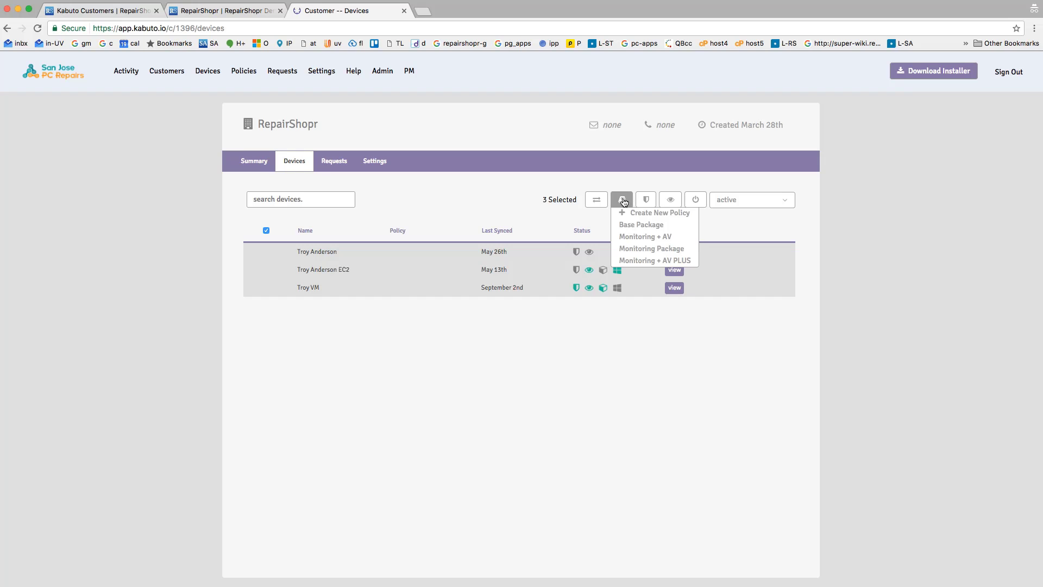
{"action": "left_click", "coordinate": [630, 261]}
{"action": "left_click", "coordinate": [435, 347]}
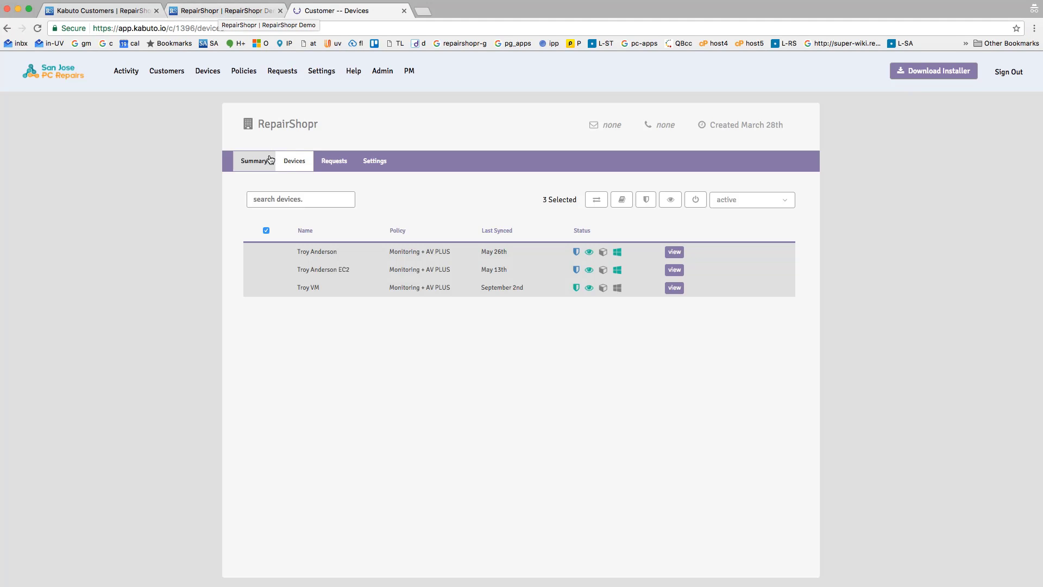
Compare the Kabuto subscription options in RepairShopr and Kabuto, and create the subscription from the customer's Kabuto settings without a credit card.
{"action": "left_click", "coordinate": [252, 165]}
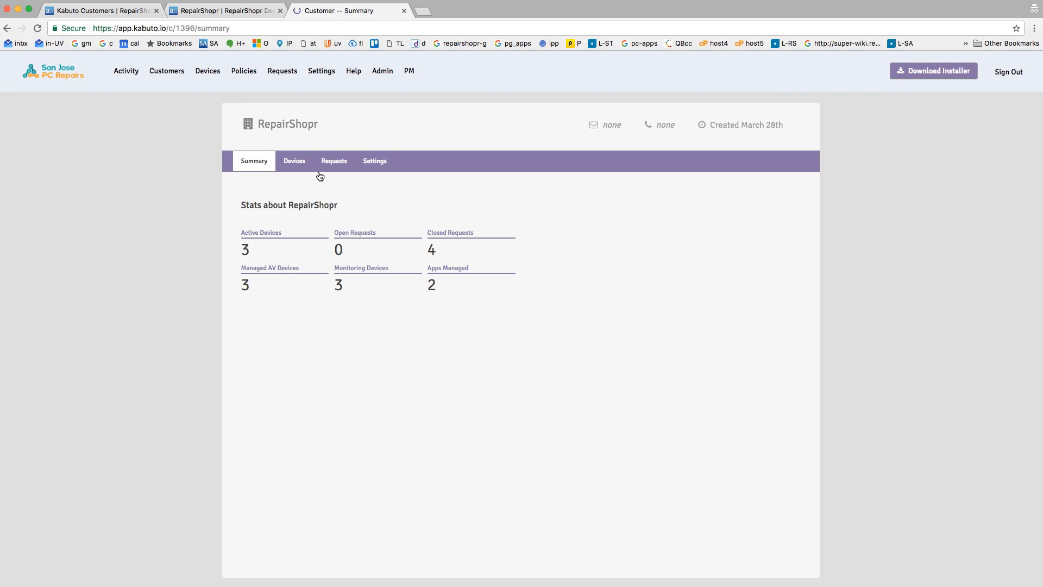
{"action": "left_click", "coordinate": [372, 162]}
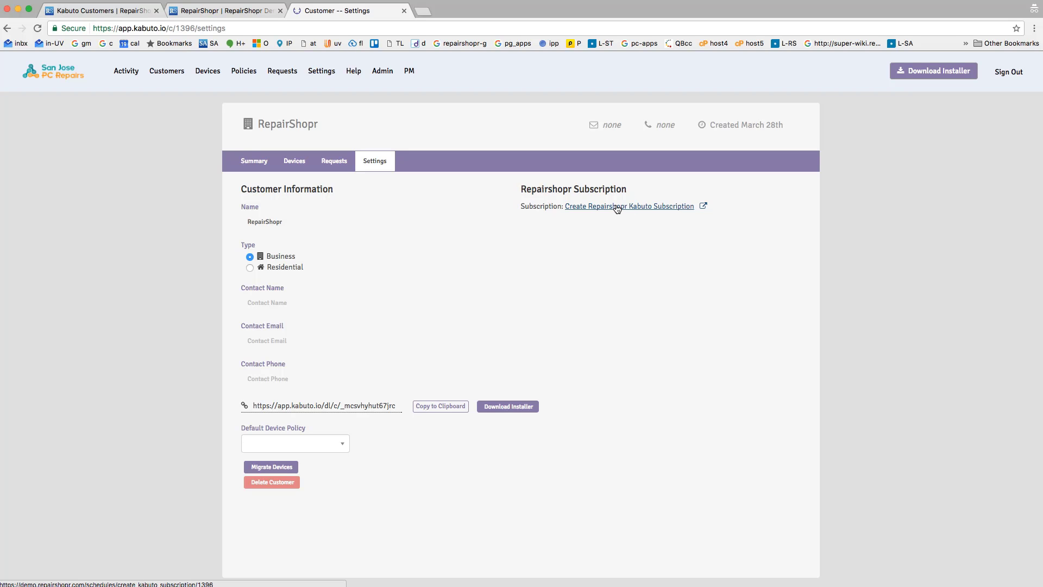
{"action": "left_click", "coordinate": [233, 11]}
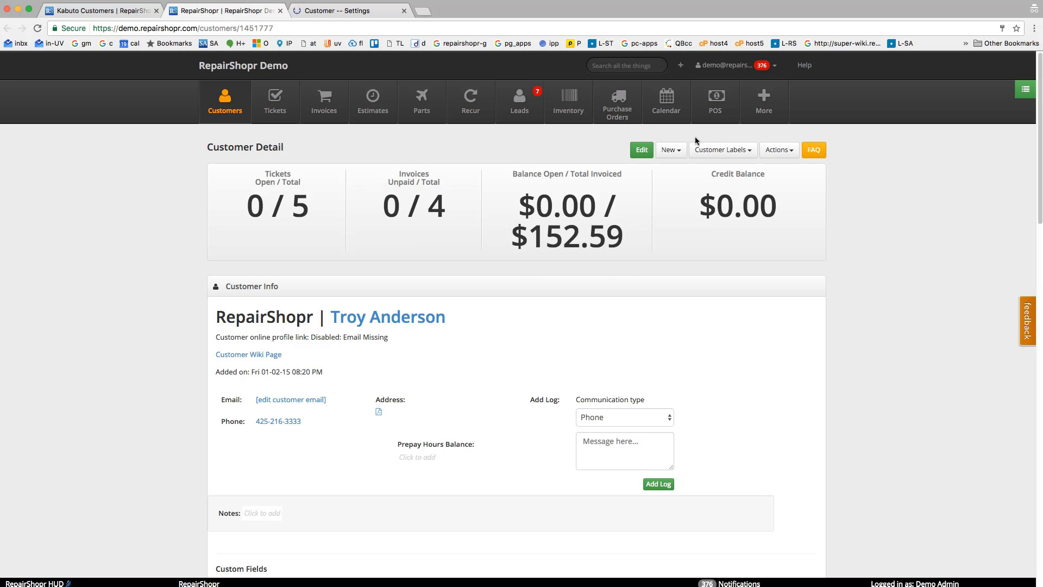
{"action": "left_click", "coordinate": [673, 151]}
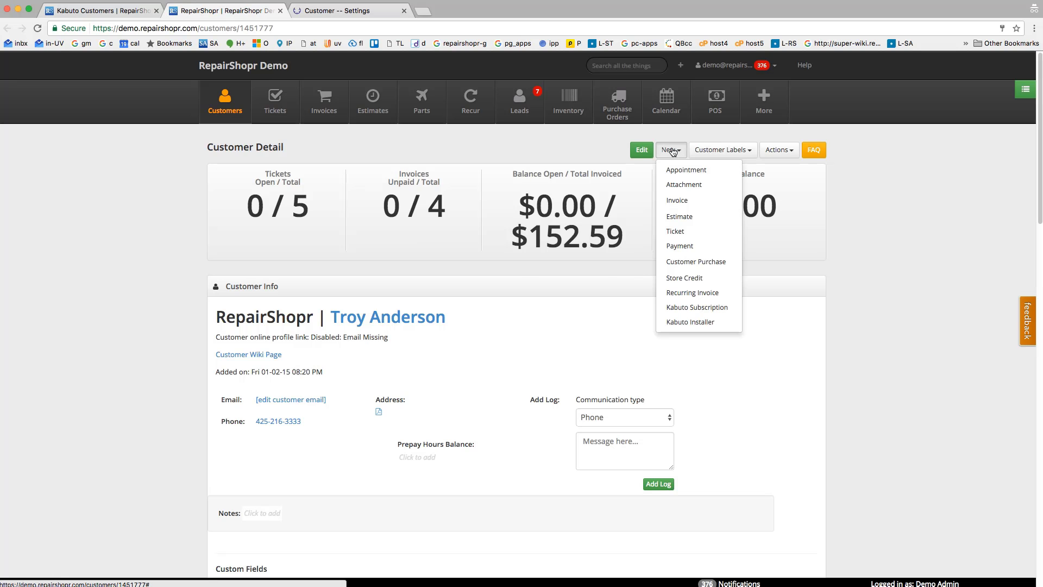
{"action": "left_click", "coordinate": [691, 308]}
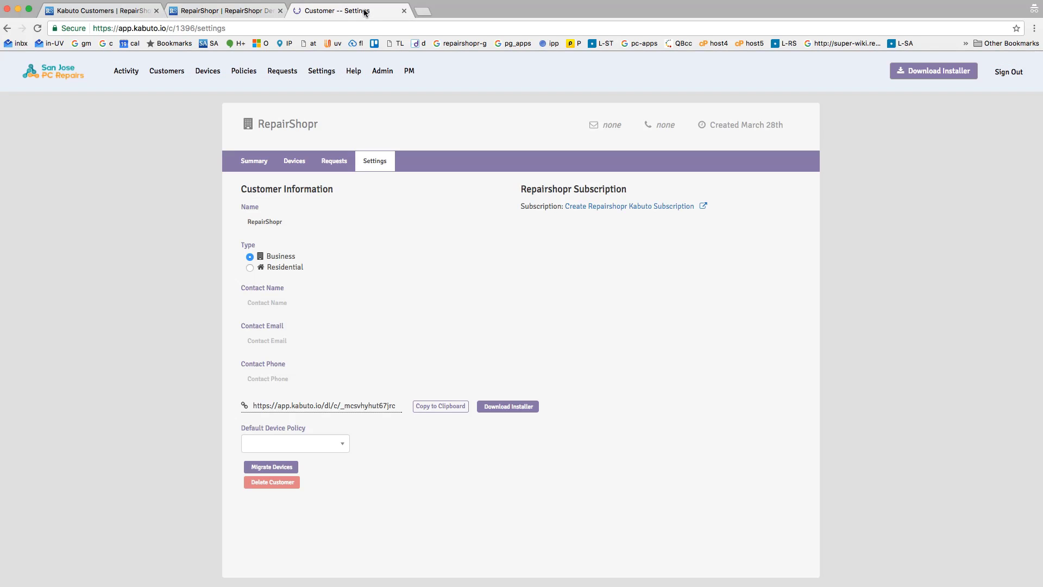
{"action": "left_click", "coordinate": [605, 208]}
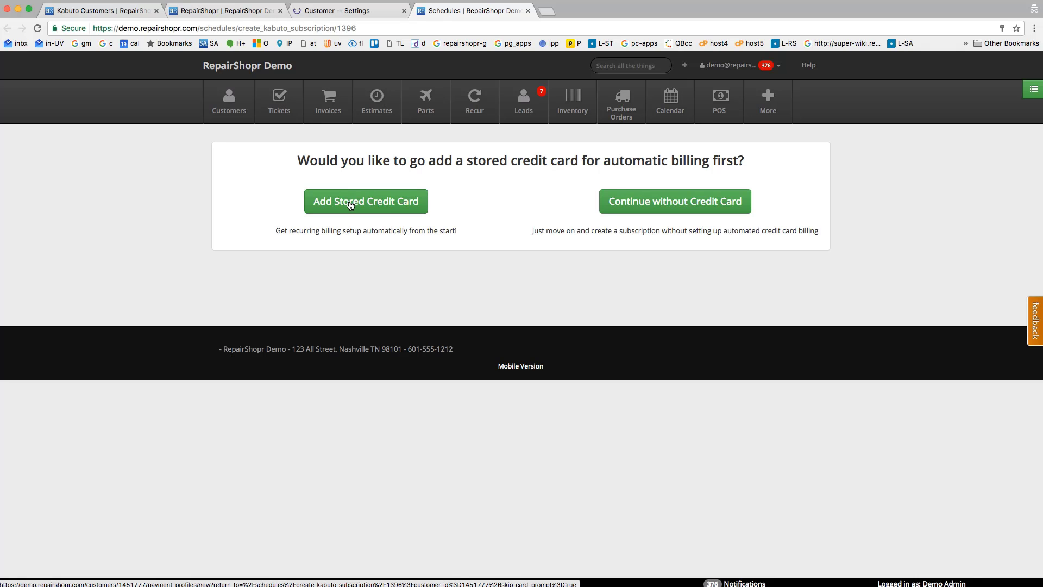
{"action": "left_click", "coordinate": [643, 208]}
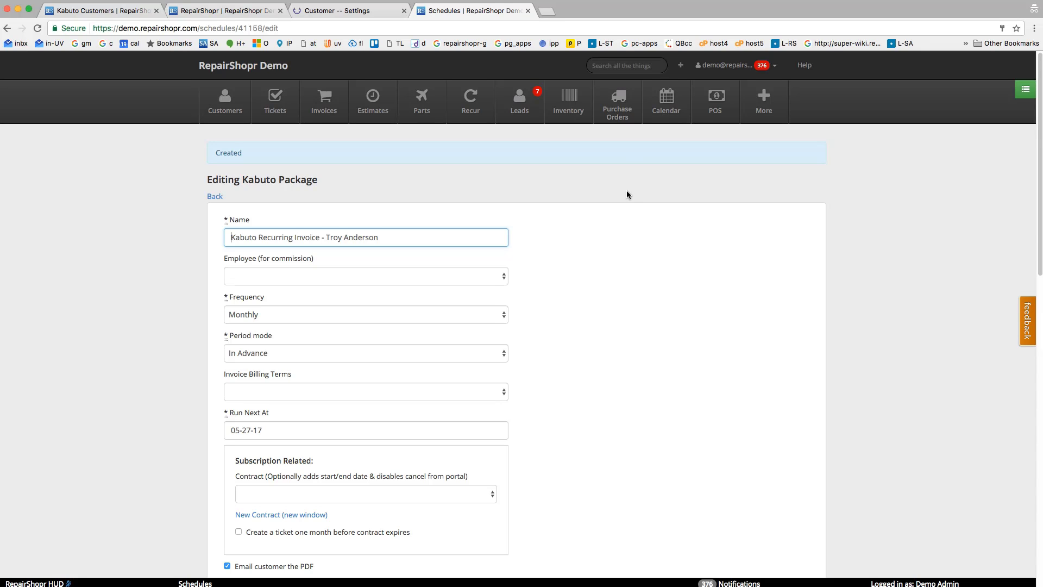
Examine the new Kabuto recurring invoice's schedule options and its Monitoring + AV PLUS line item.
{"action": "scroll", "coordinate": [622, 201], "scroll_direction": "down", "scroll_amount": 2}
{"action": "scroll", "coordinate": [604, 248], "scroll_direction": "down", "scroll_amount": 10}
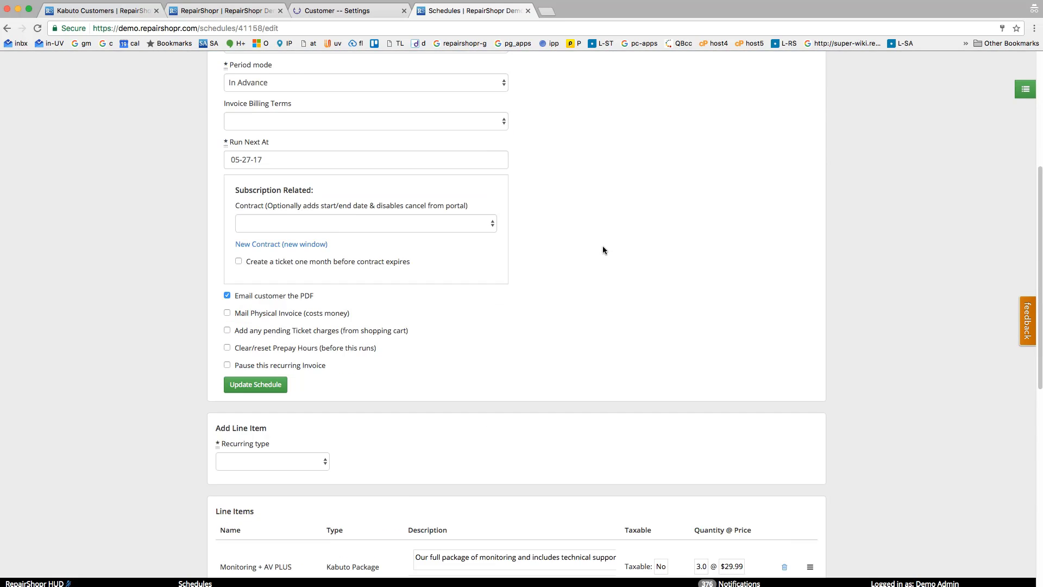
{"action": "scroll", "coordinate": [592, 282], "scroll_direction": "down", "scroll_amount": 1}
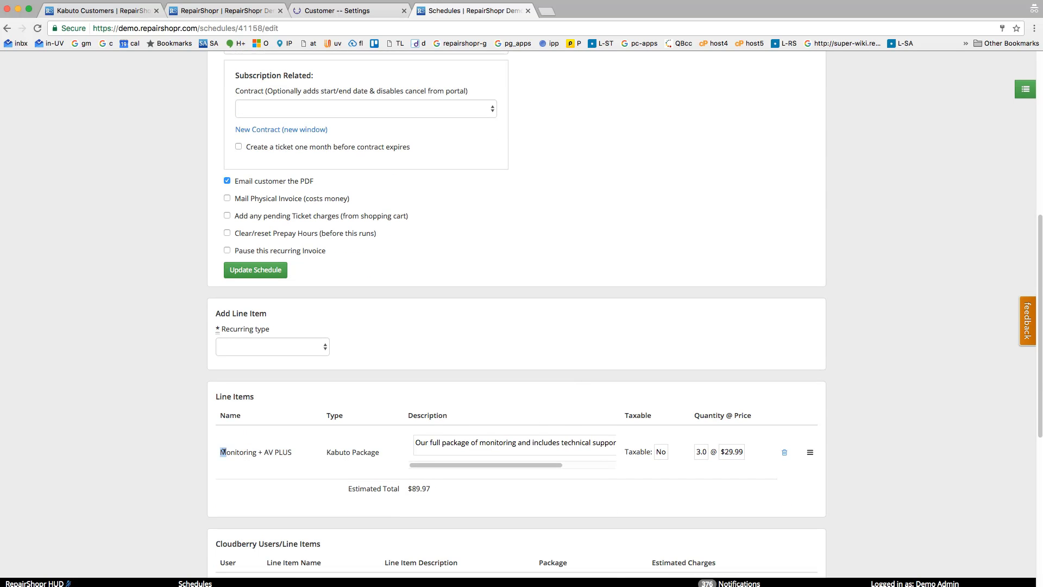
{"action": "left_click_drag", "start_coordinate": [220, 452], "coordinate": [353, 452]}
{"action": "left_click", "coordinate": [369, 451]}
{"action": "scroll", "coordinate": [651, 263], "scroll_direction": "down", "scroll_amount": 3}
{"action": "scroll", "coordinate": [652, 267], "scroll_direction": "up", "scroll_amount": 1}
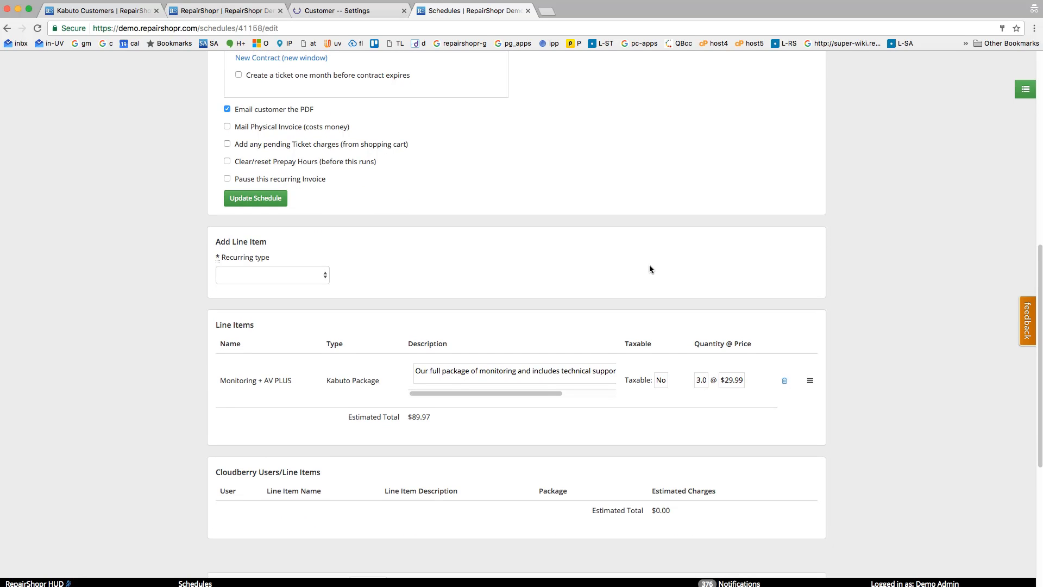
Return to the customer's Kabuto devices and apply the Base Package policy to the VM device only.
{"action": "left_click", "coordinate": [343, 10]}
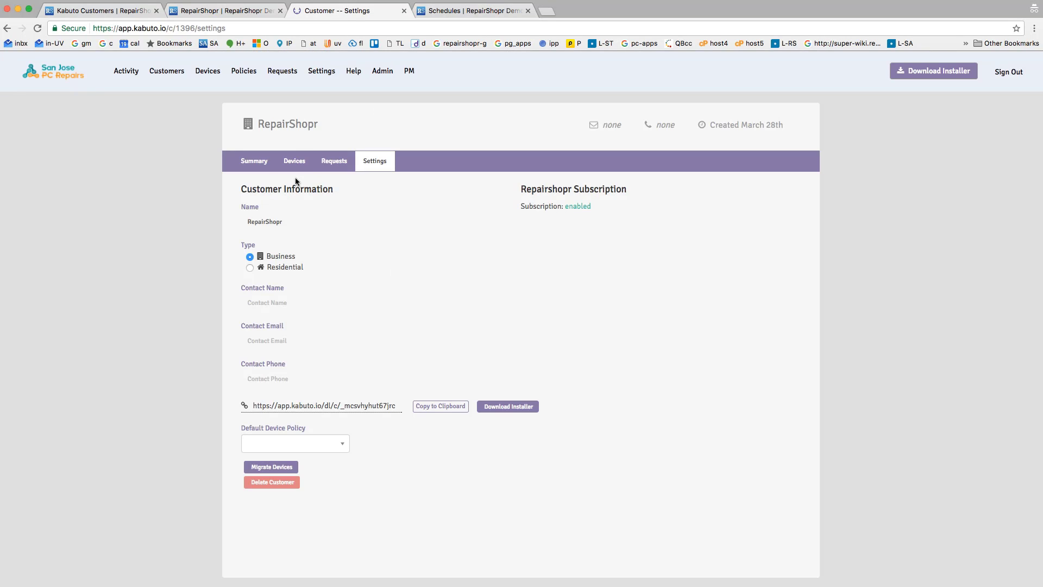
{"action": "left_click", "coordinate": [289, 160]}
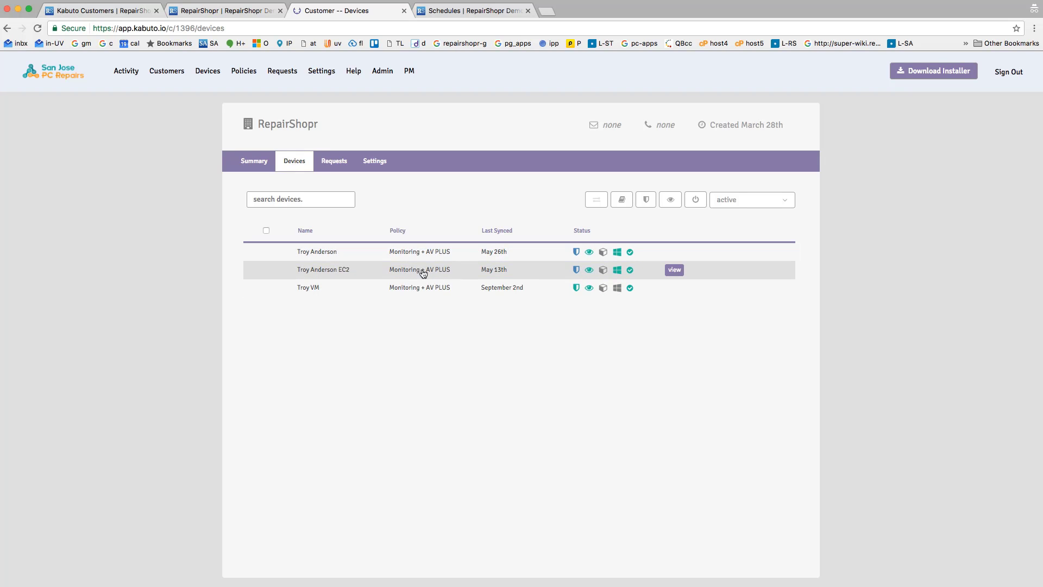
{"action": "left_click", "coordinate": [413, 288]}
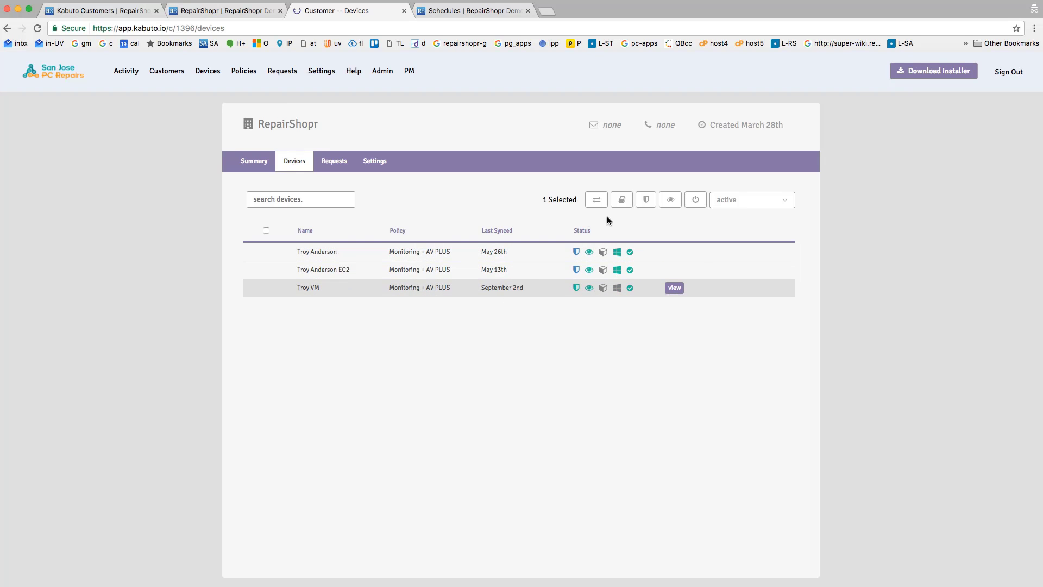
{"action": "left_click", "coordinate": [621, 201]}
{"action": "left_click", "coordinate": [631, 226]}
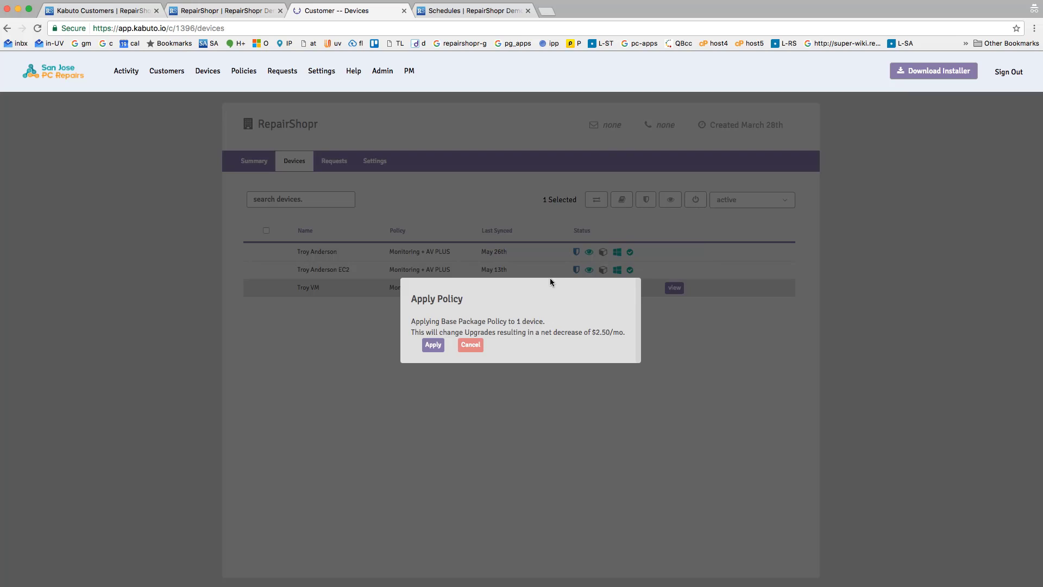
{"action": "left_click", "coordinate": [435, 348]}
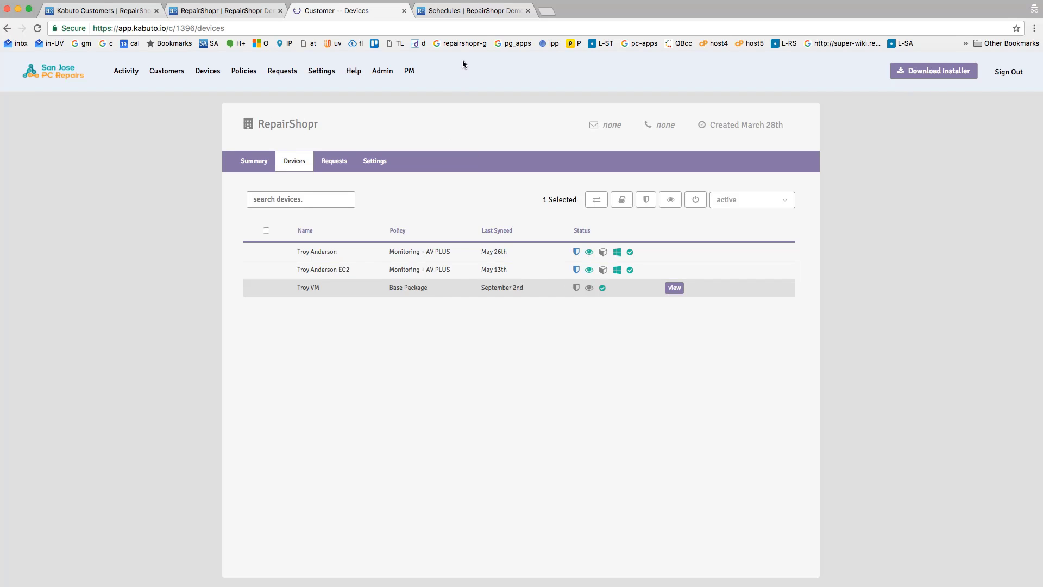
Reload the Kabuto recurring invoice in RepairShopr and examine its schedule settings and the Kabuto package line items.
{"action": "left_click", "coordinate": [468, 11]}
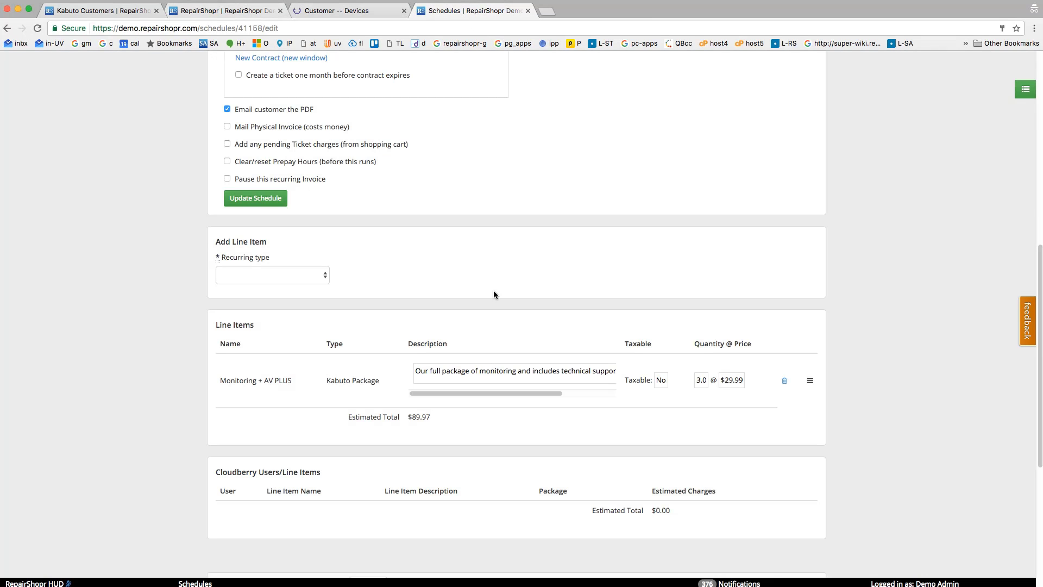
{"action": "key", "text": "super+r"}
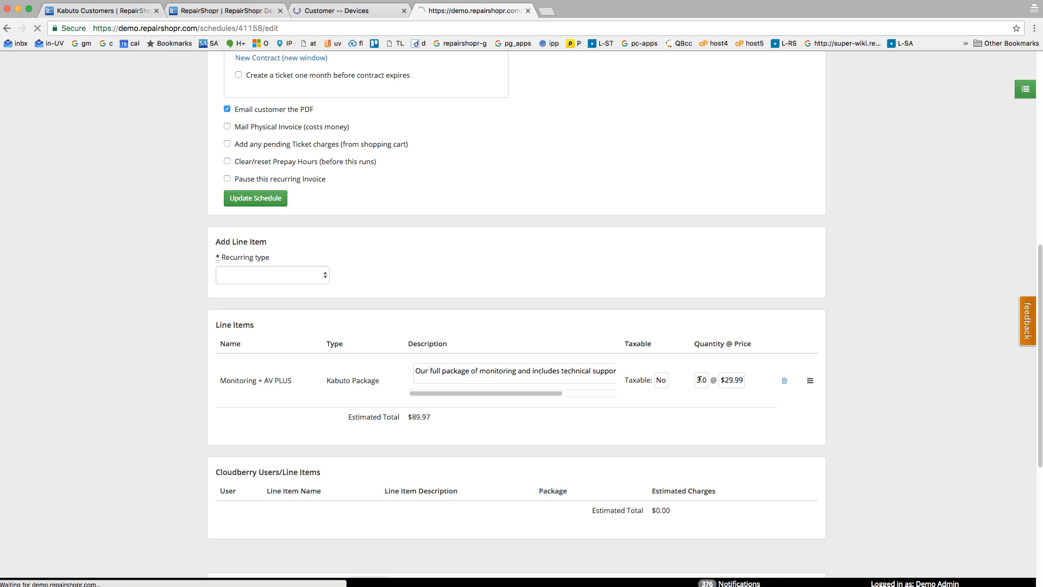
{"action": "scroll", "coordinate": [706, 419], "scroll_direction": "down", "scroll_amount": 10}
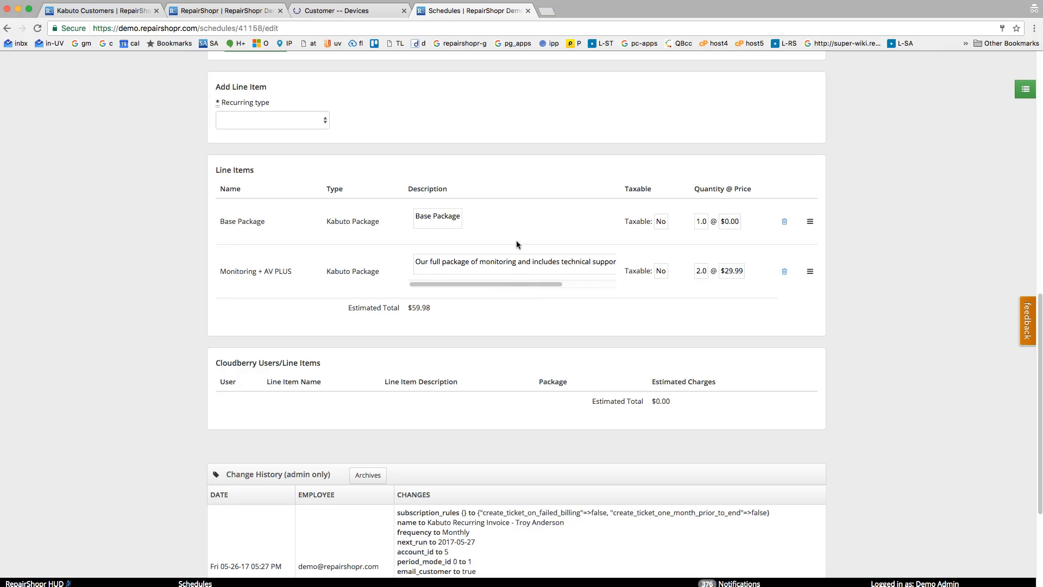
{"action": "scroll", "coordinate": [188, 234], "scroll_direction": "up", "scroll_amount": 5}
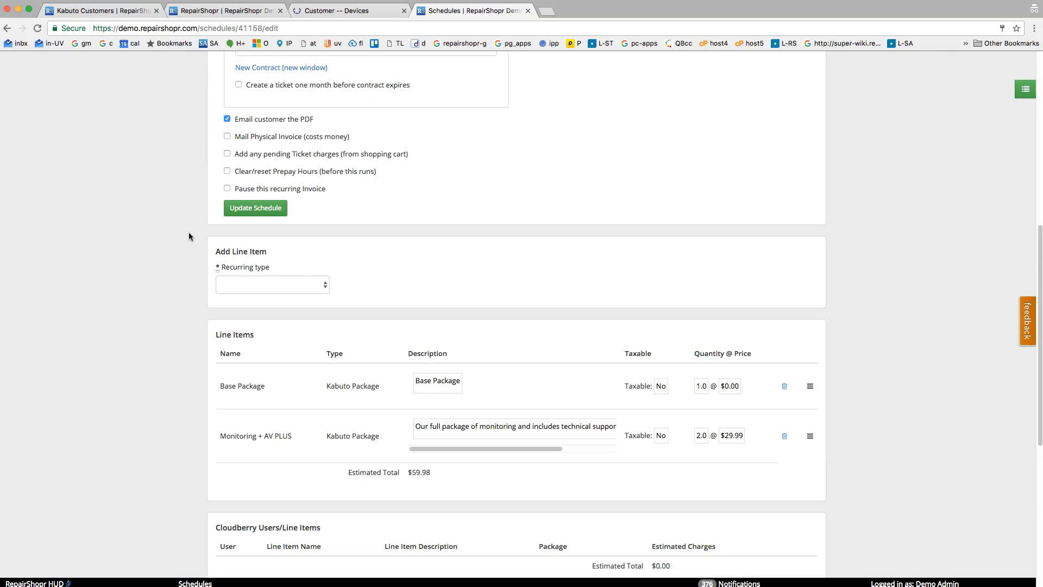
{"action": "scroll", "coordinate": [188, 237], "scroll_direction": "up", "scroll_amount": 3}
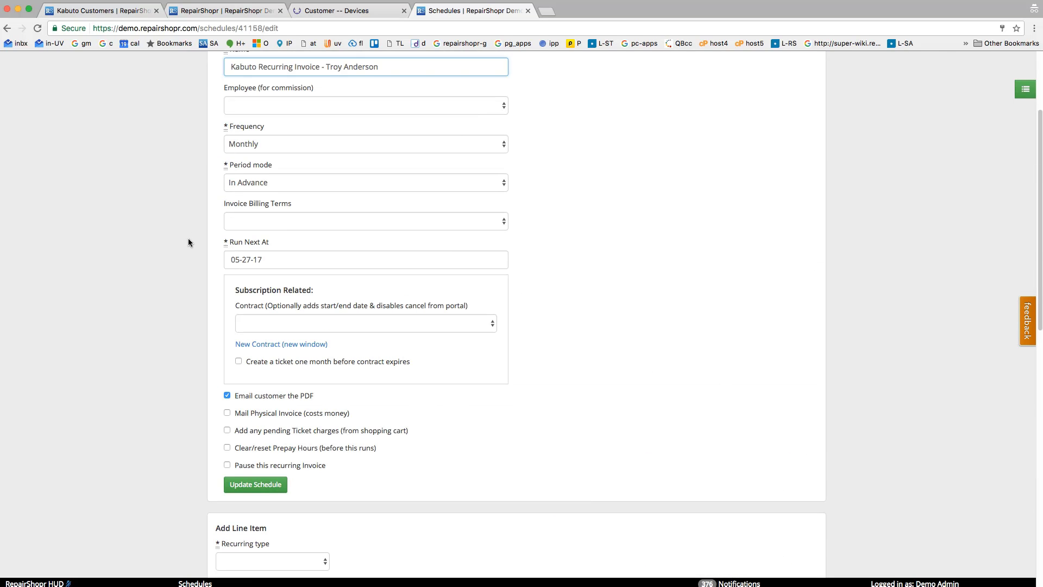
{"action": "scroll", "coordinate": [188, 243], "scroll_direction": "down", "scroll_amount": 6}
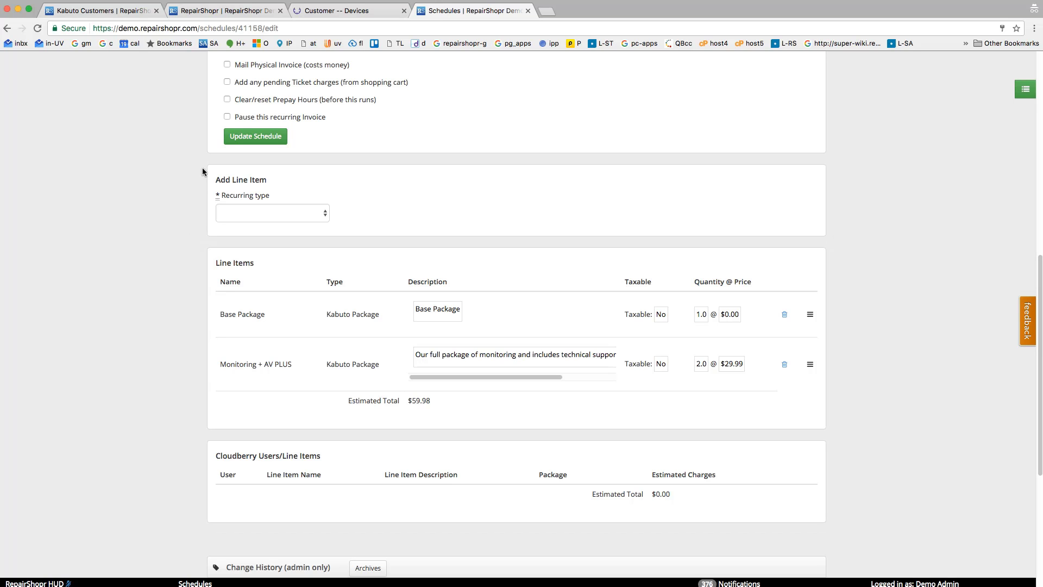
{"action": "scroll", "coordinate": [195, 297], "scroll_direction": "up", "scroll_amount": 3}
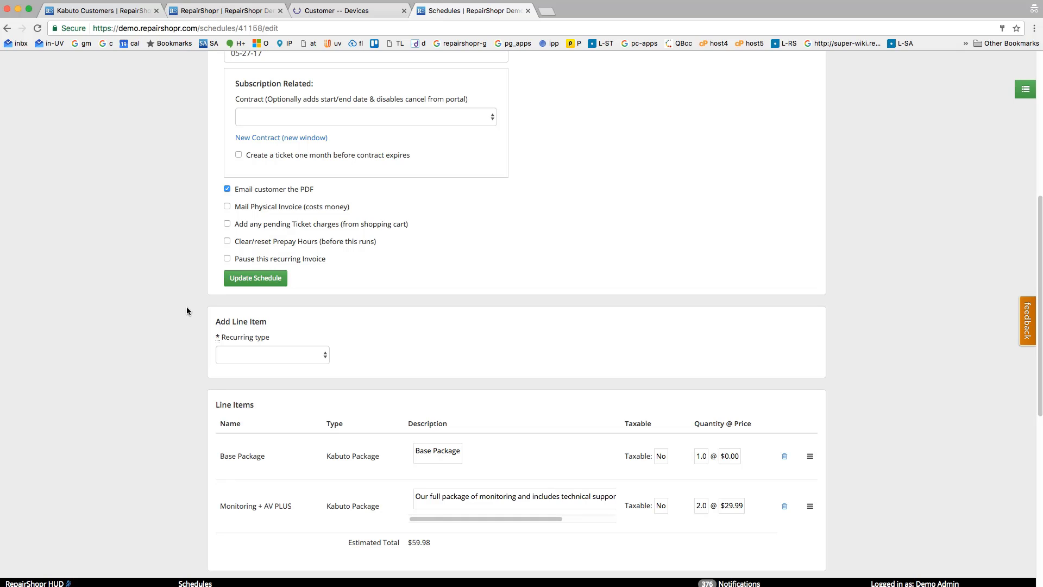
{"action": "scroll", "coordinate": [187, 310], "scroll_direction": "down", "scroll_amount": 3}
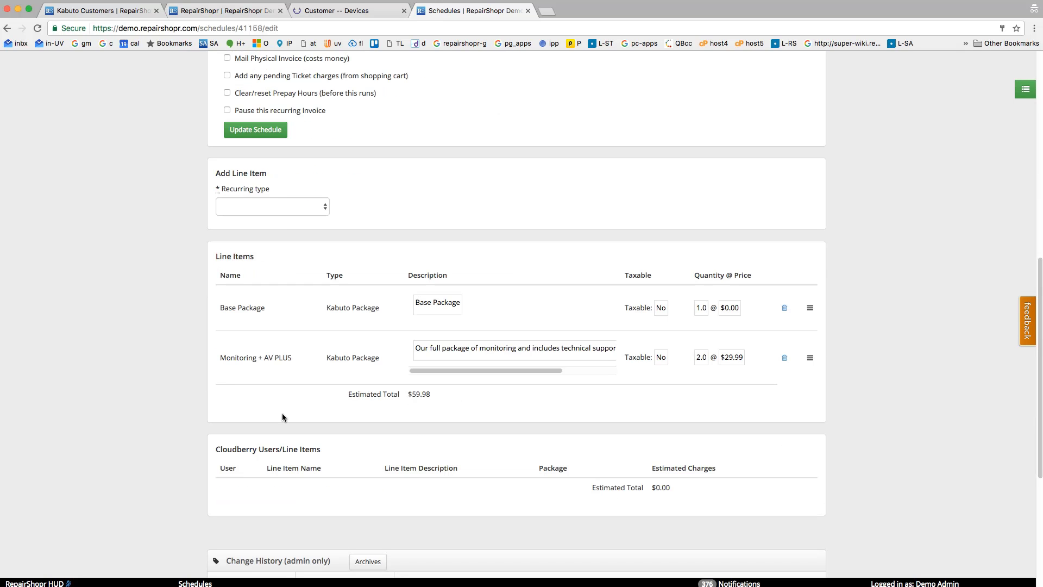
{"action": "left_click_drag", "start_coordinate": [219, 357], "coordinate": [295, 356]}
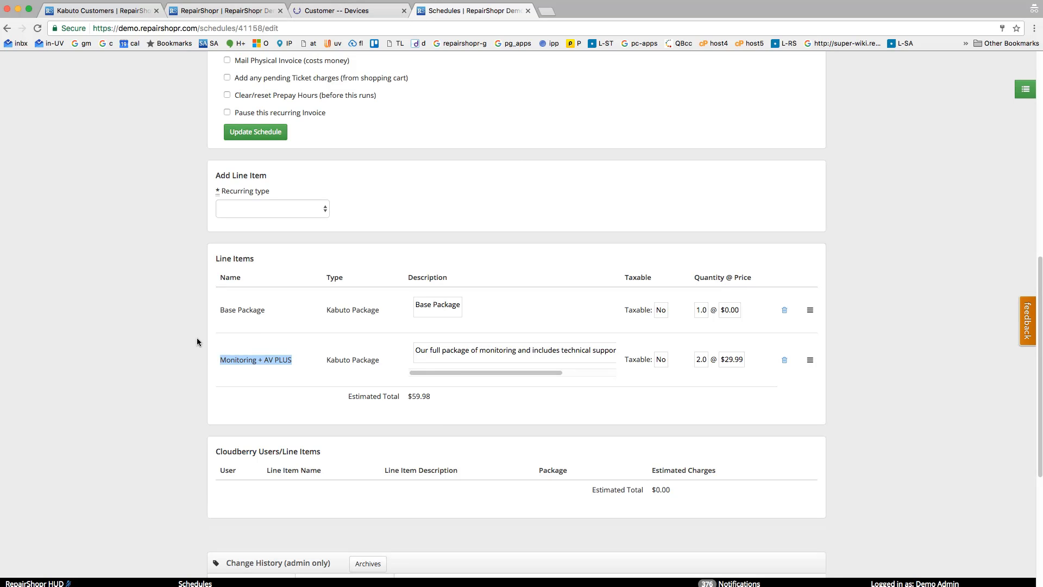
Open RepairShopr's Tabs Settings, check that Recur is enabled in the tab list, and go to the Recur page.
{"action": "scroll", "coordinate": [197, 337], "scroll_direction": "up", "scroll_amount": 8}
{"action": "scroll", "coordinate": [190, 271], "scroll_direction": "up", "scroll_amount": 1}
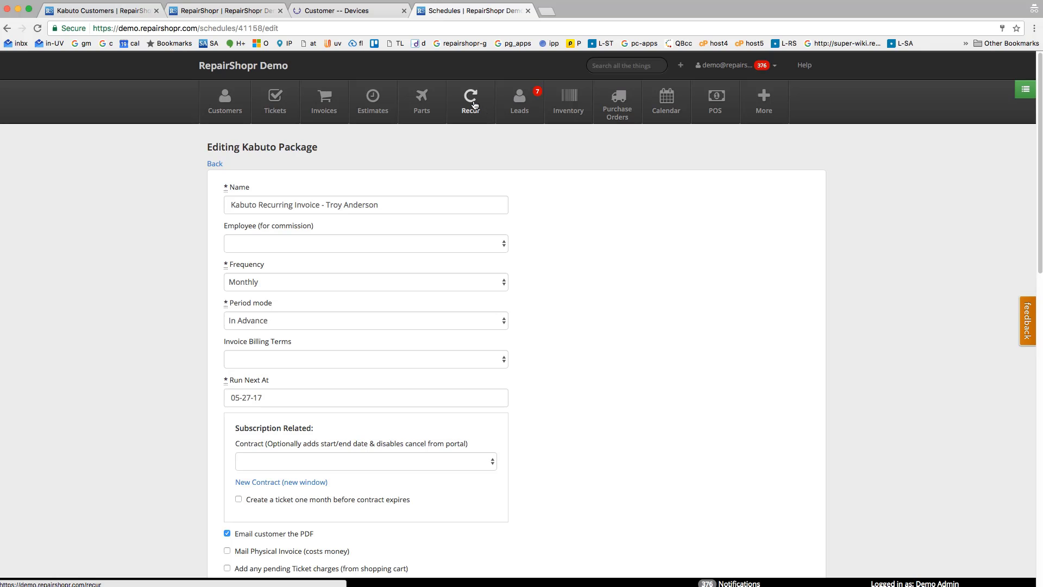
{"action": "left_click", "coordinate": [733, 66]}
{"action": "left_click", "coordinate": [724, 91]}
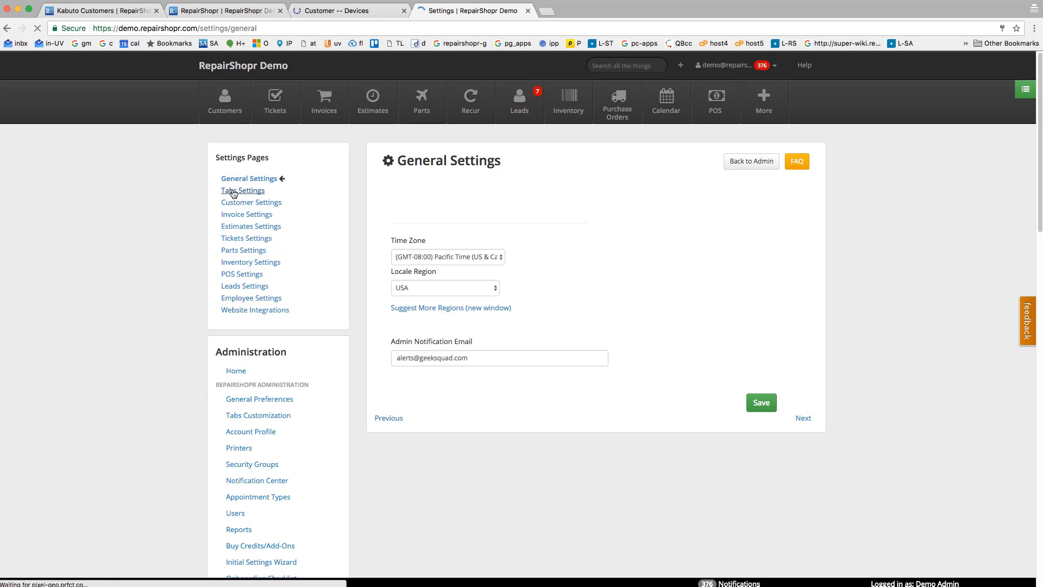
{"action": "left_click", "coordinate": [234, 191]}
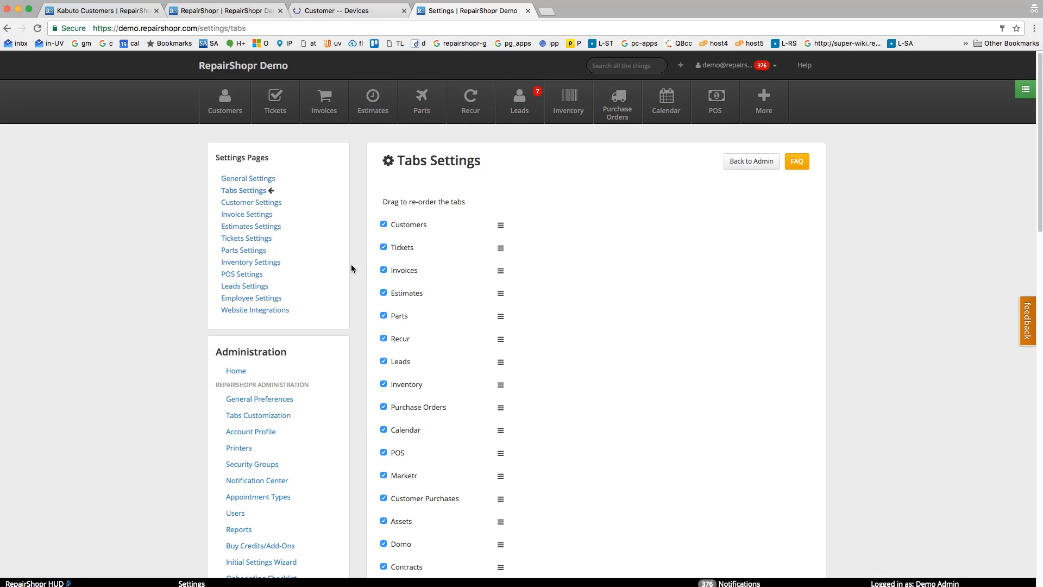
{"action": "scroll", "coordinate": [357, 265], "scroll_direction": "down", "scroll_amount": 1}
{"action": "scroll", "coordinate": [358, 272], "scroll_direction": "down", "scroll_amount": 5}
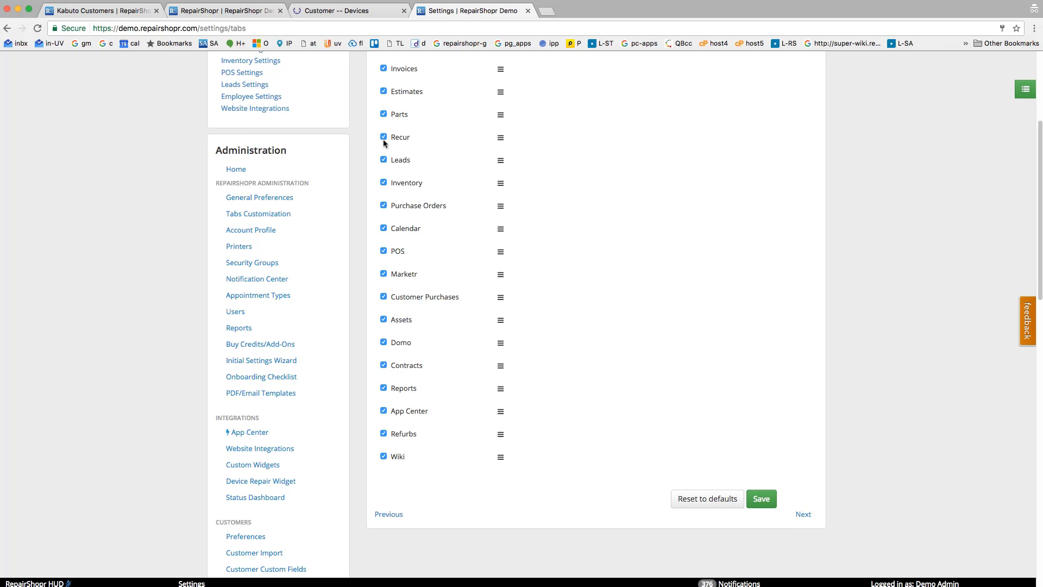
{"action": "scroll", "coordinate": [383, 140], "scroll_direction": "up", "scroll_amount": 4}
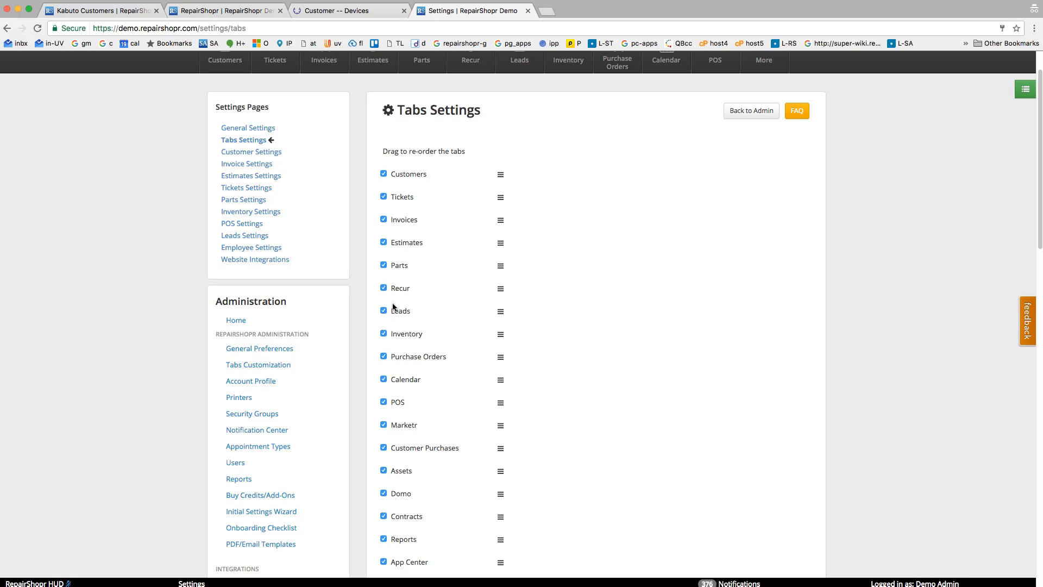
{"action": "scroll", "coordinate": [578, 445], "scroll_direction": "down", "scroll_amount": 10}
{"action": "scroll", "coordinate": [508, 252], "scroll_direction": "up", "scroll_amount": 12}
{"action": "left_click", "coordinate": [471, 108]}
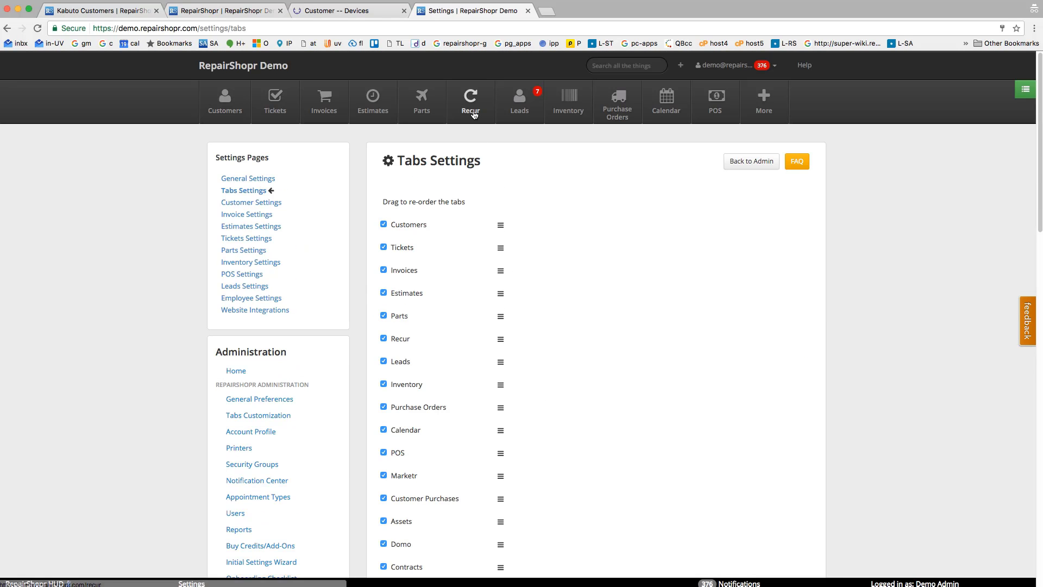